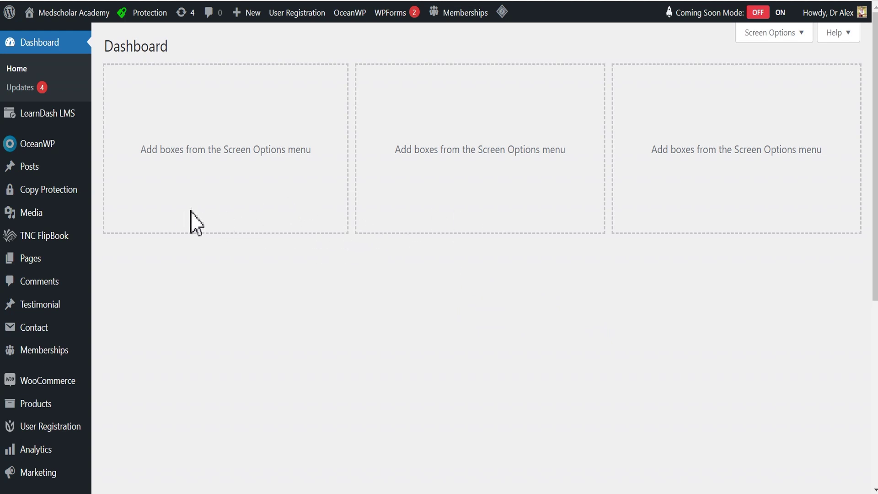
Scroll the Dashboard's admin sidebar down to bring up Elementor's submenu.
scroll(48, 226, down, 1)
scroll(43, 227, down, 3)
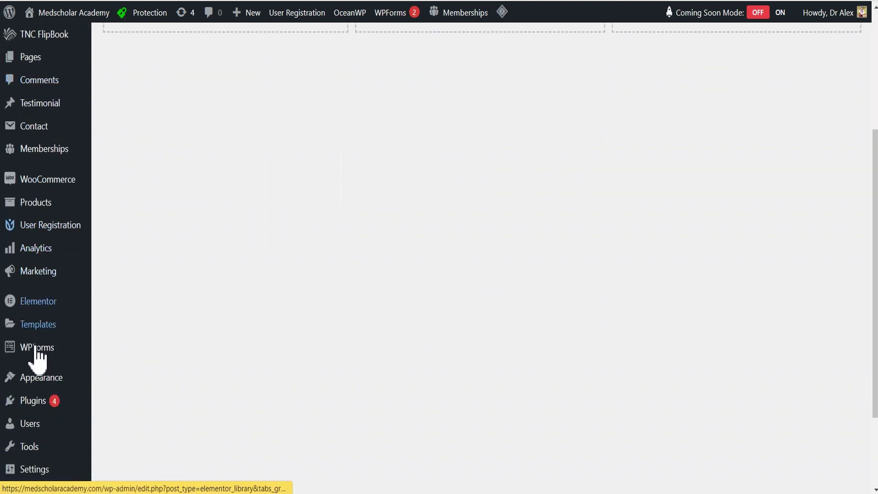
mouse_move(40, 307)
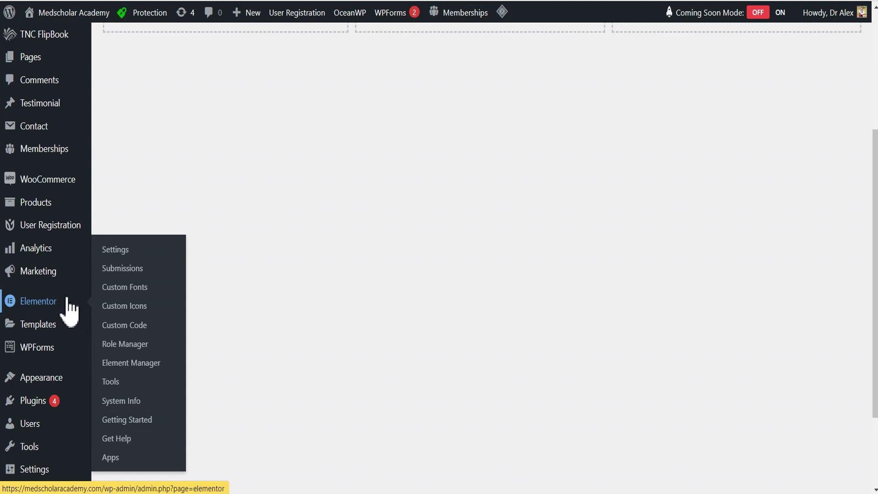
Go to Elementor Settings' Features tab and review the Alpha Display Conditions feature.
click(118, 255)
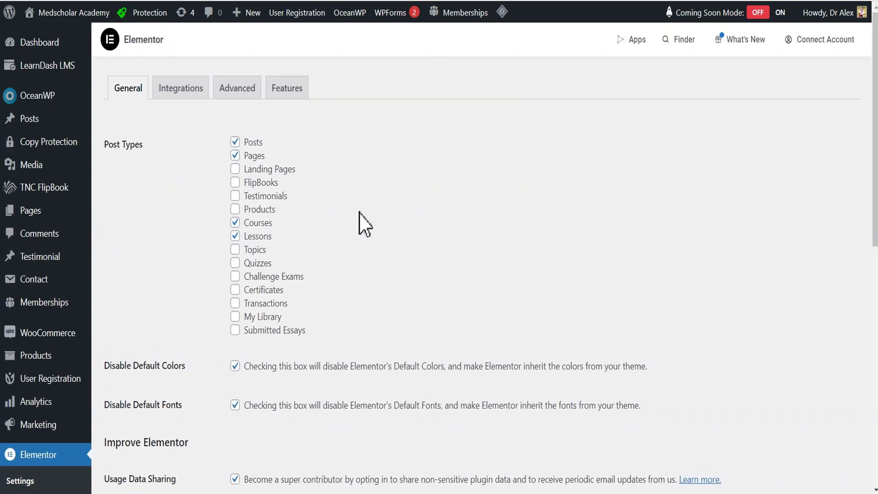
click(288, 90)
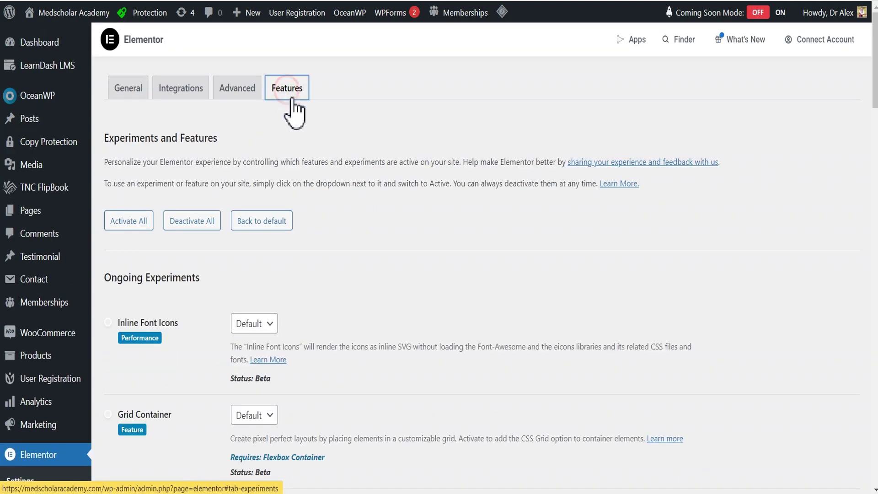
scroll(359, 221, down, 3)
scroll(355, 212, down, 5)
scroll(354, 212, up, 3)
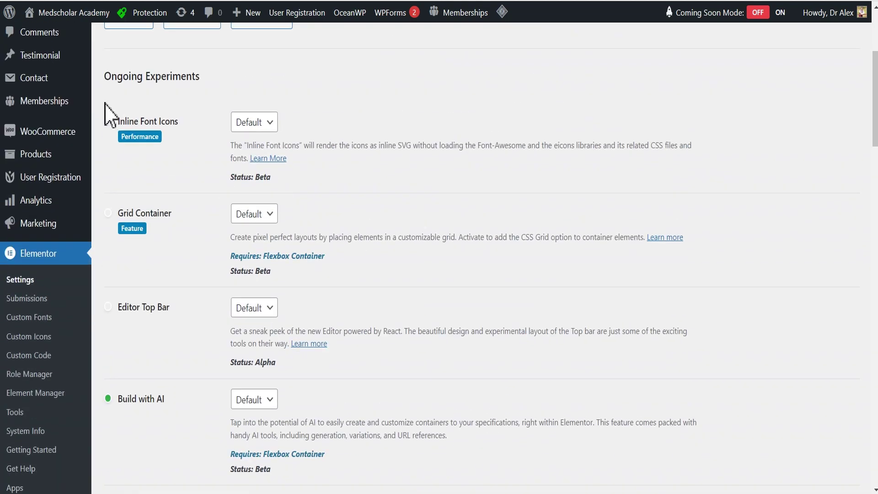
scroll(197, 81, down, 10)
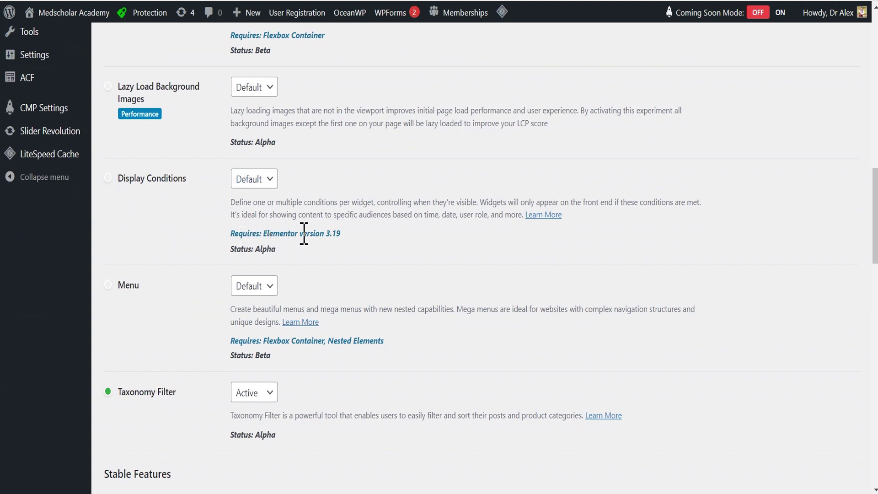
drag(338, 234, 268, 234)
click(366, 233)
drag(277, 249, 254, 251)
Set Display Conditions to Active and save the feature settings.
click(253, 179)
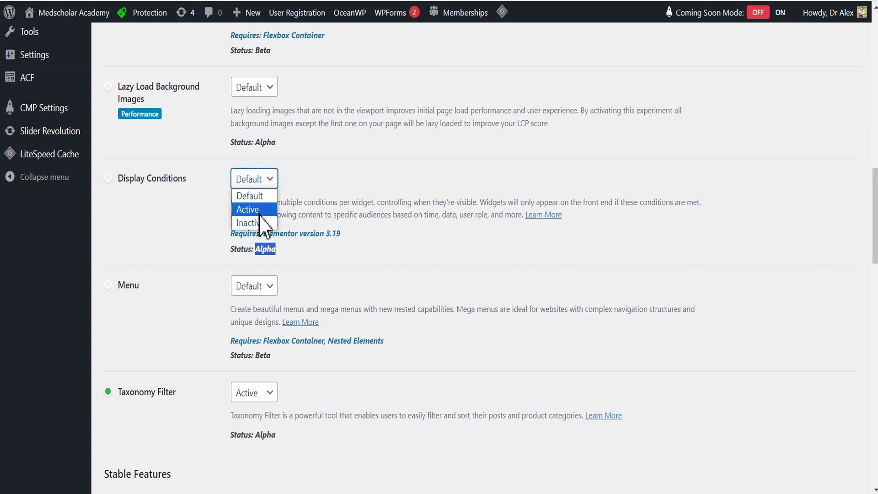
click(256, 208)
scroll(297, 252, down, 5)
scroll(296, 251, down, 20)
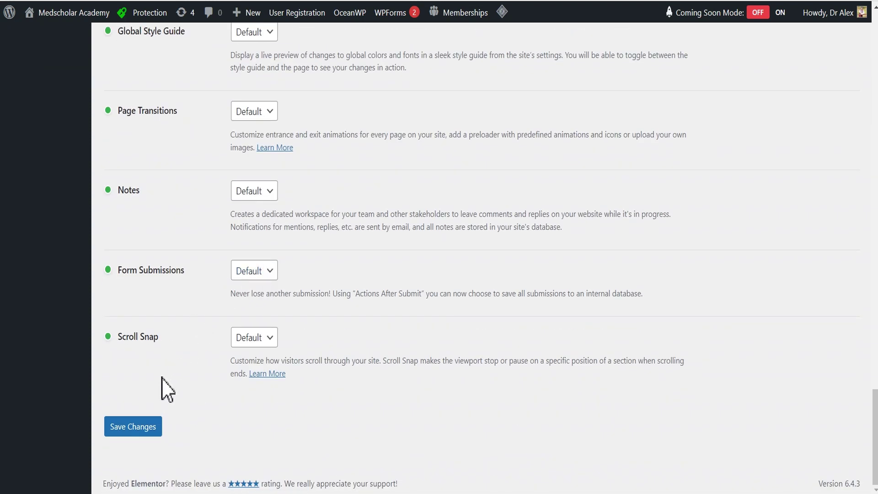
click(126, 430)
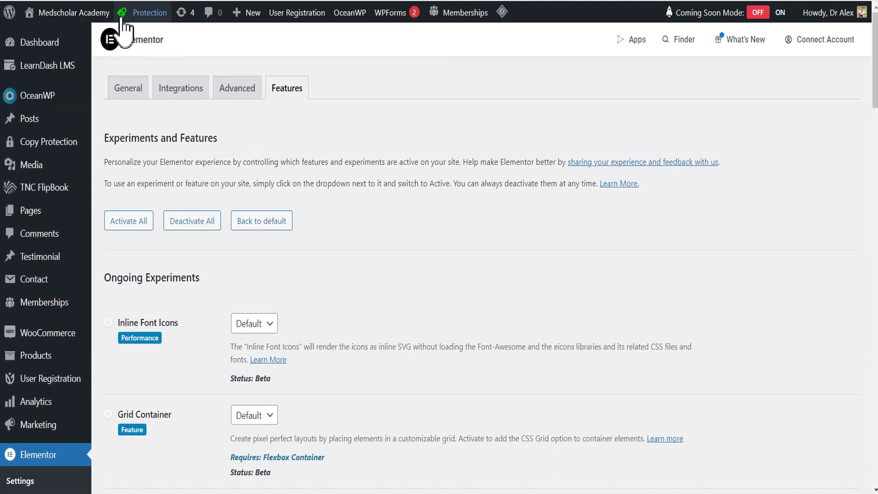
Open the live site from Visit Site in a new Chrome tab.
mouse_move(105, 14)
right_click(51, 37)
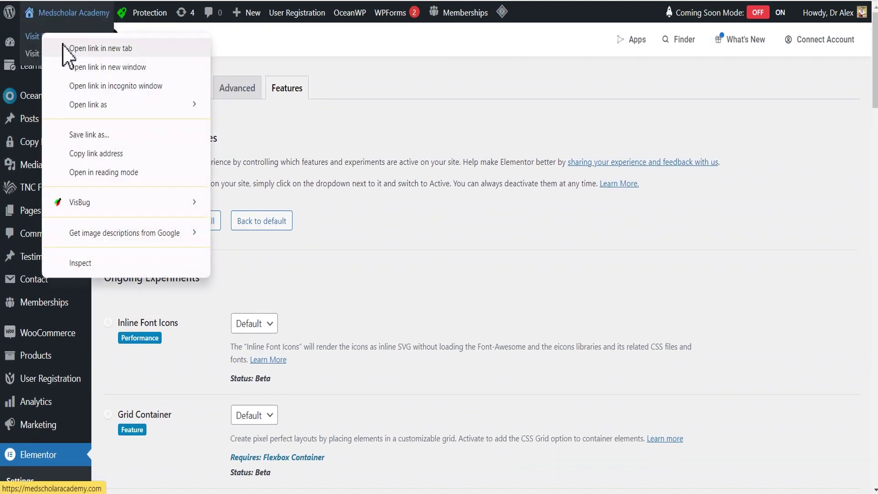
click(69, 45)
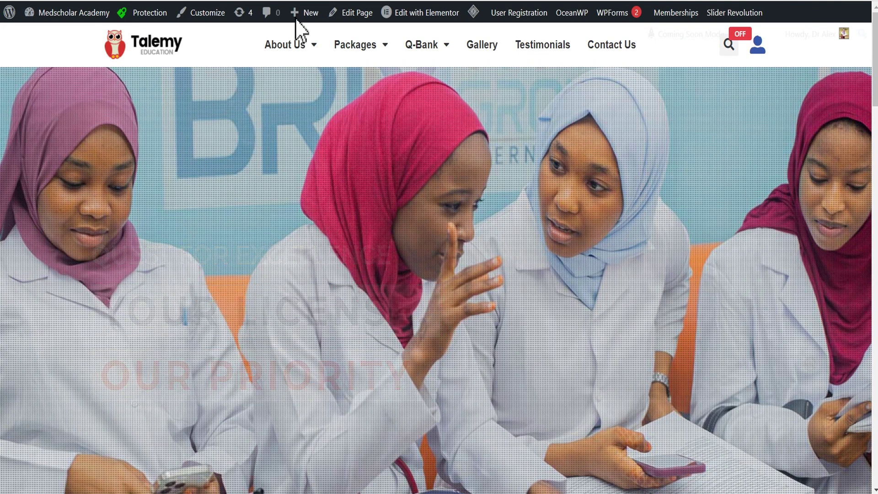
scroll(489, 98, down, 3)
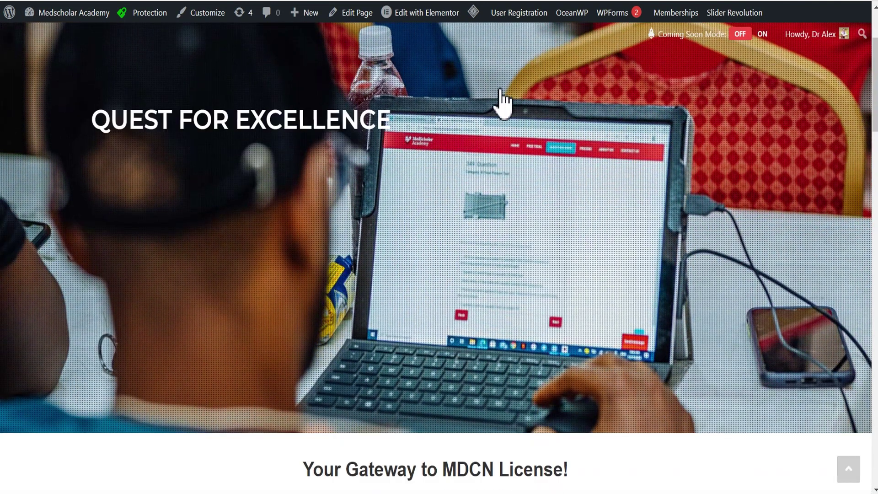
scroll(499, 94, up, 3)
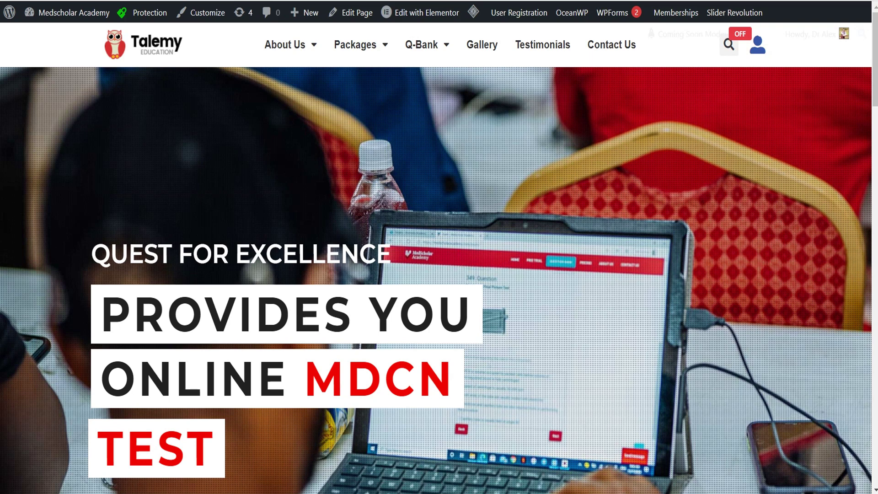
Load the site in a new Chrome incognito window.
click(872, 4)
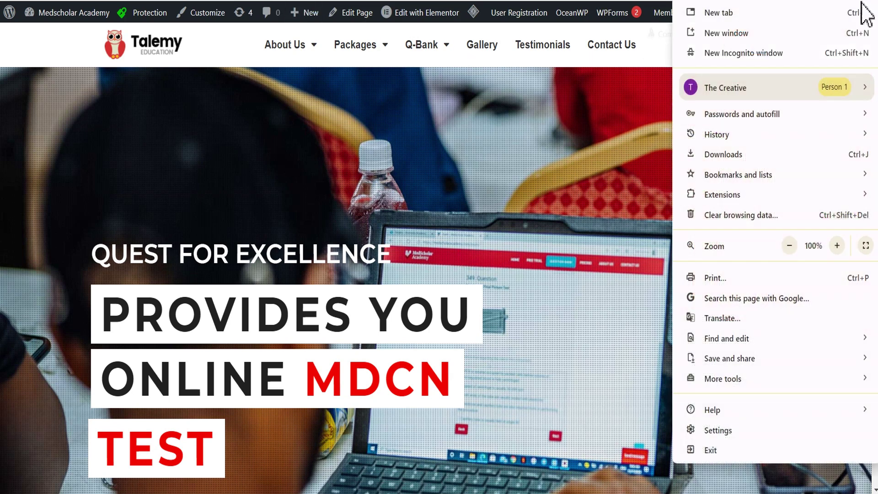
click(747, 54)
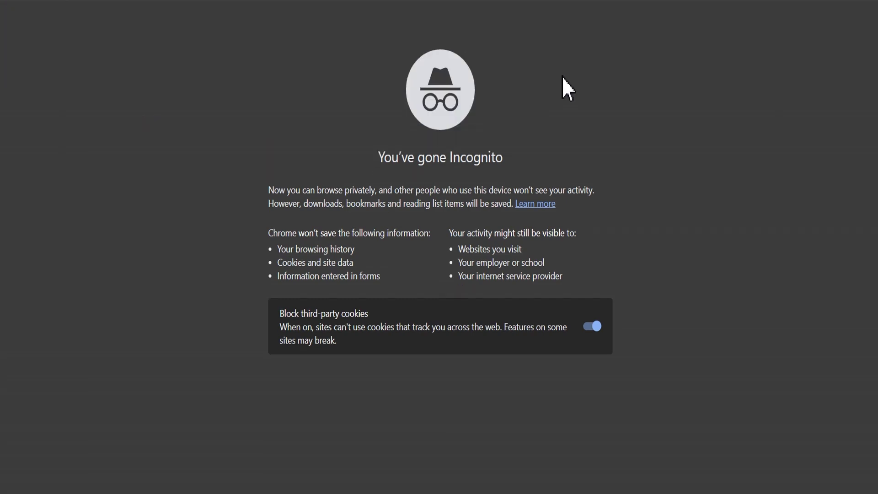
key(Return)
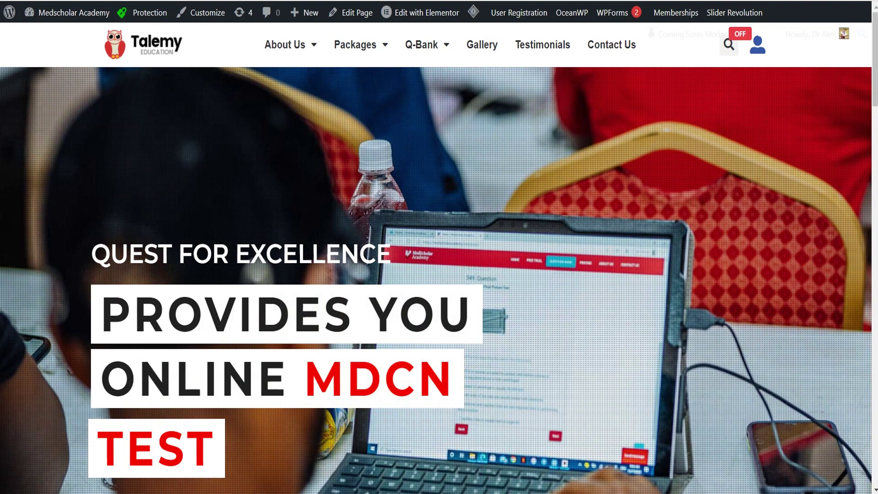
Open the Elementor Header #36247 template in the editor from the admin bar's Edit with Elementor.
mouse_move(416, 16)
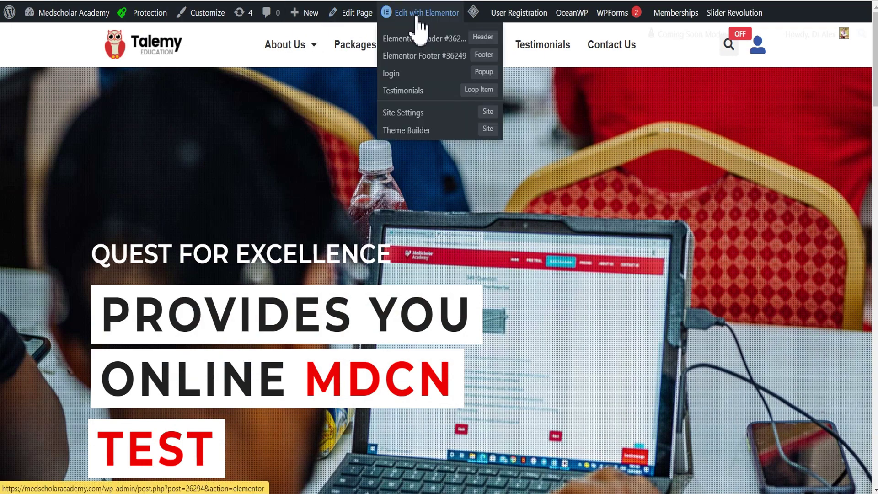
click(414, 40)
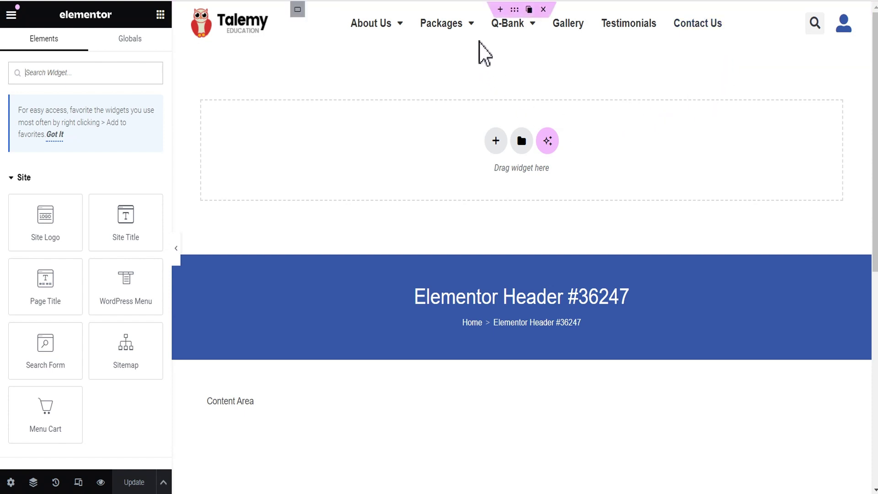
mouse_move(528, 25)
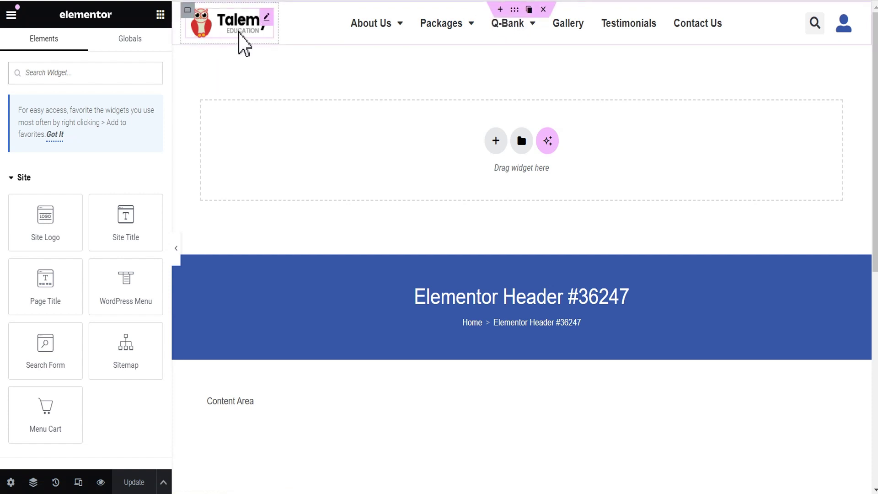
mouse_move(430, 40)
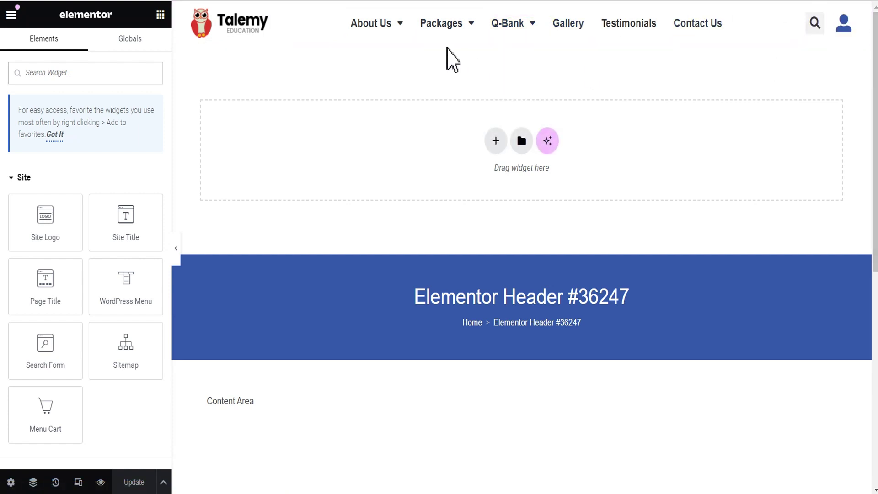
Duplicate the header row and switch the copy's WordPress Menu widget to the user2 menu.
click(529, 10)
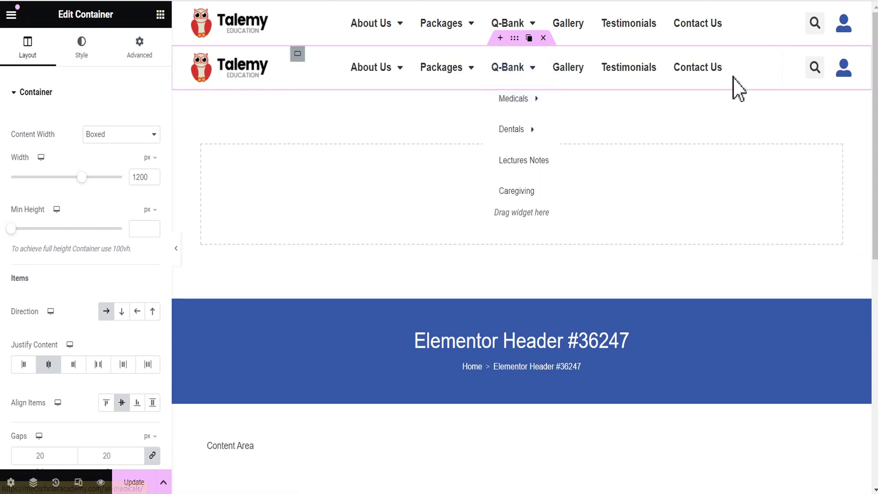
click(725, 61)
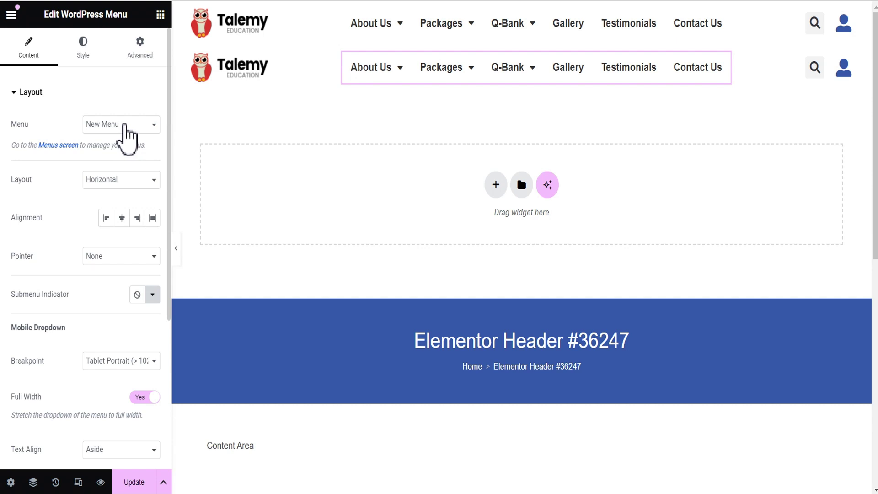
click(124, 126)
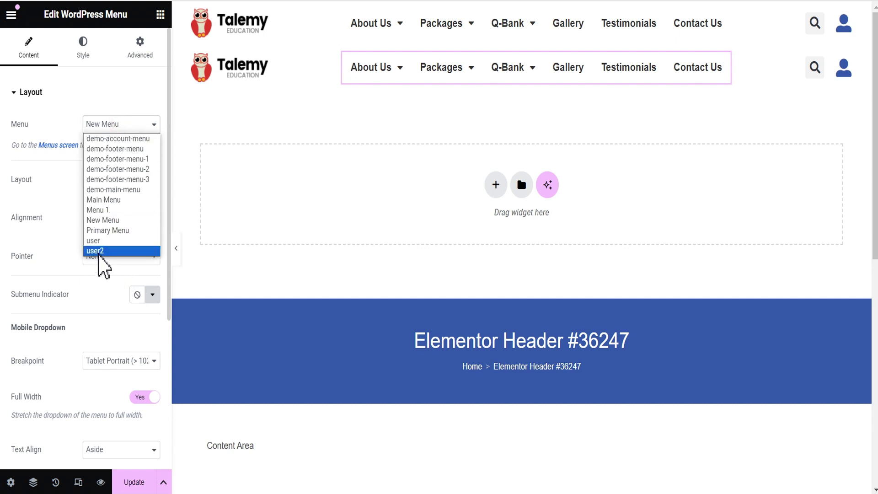
click(99, 252)
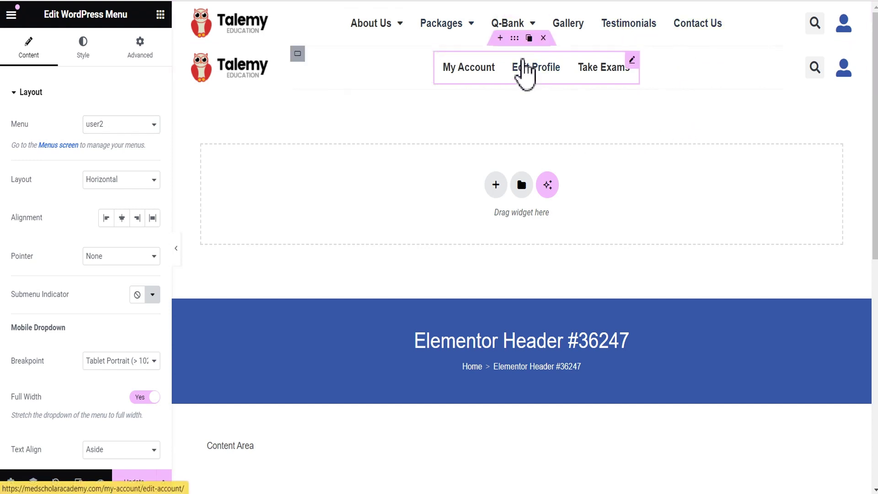
click(515, 44)
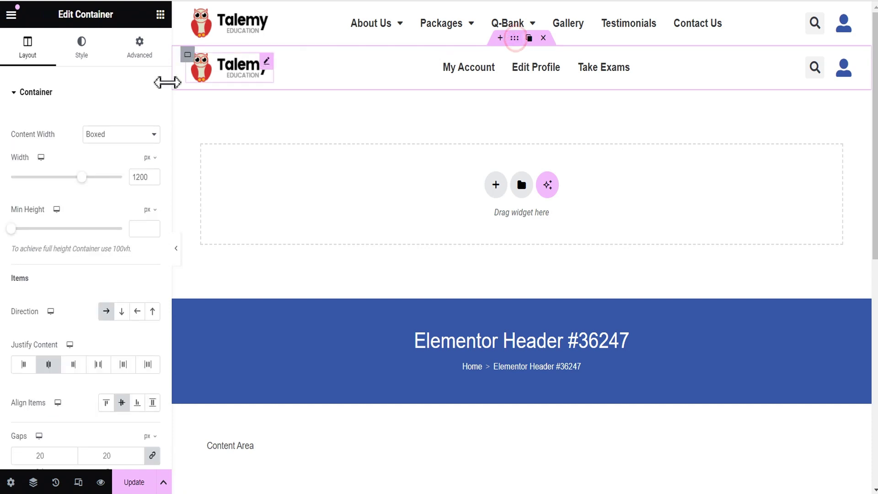
Open Display Conditions in the copied header container's Advanced settings.
click(132, 52)
scroll(131, 143, down, 6)
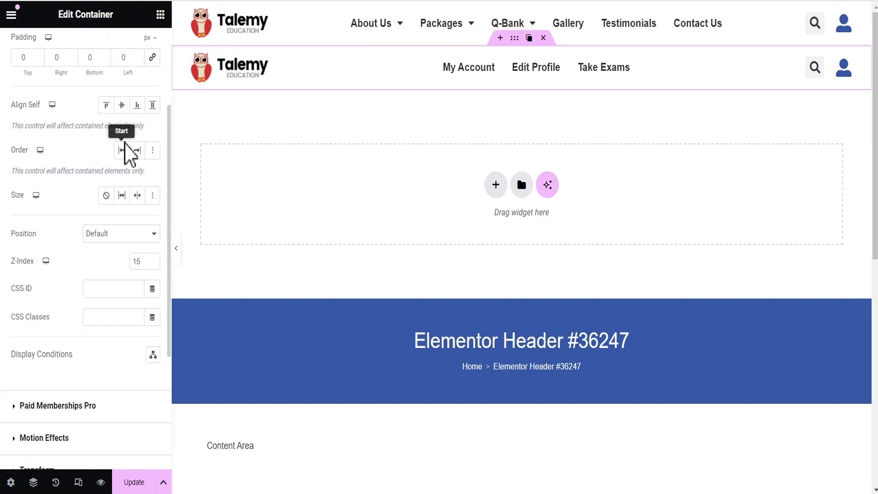
drag(75, 222, 8, 225)
click(59, 219)
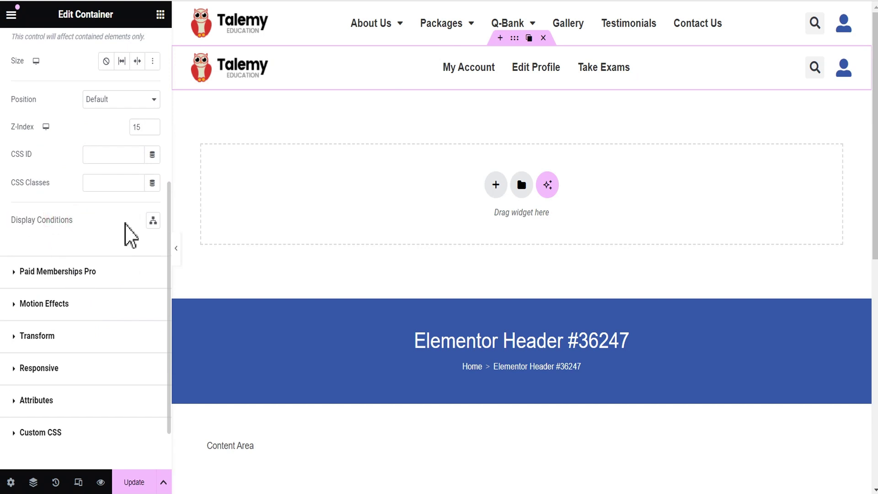
click(153, 220)
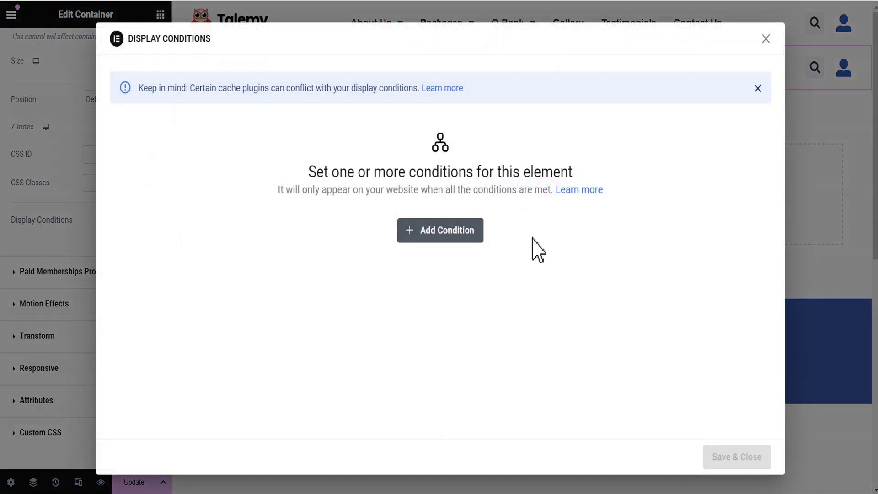
Add a Login Status Is Logged In condition and save it.
click(436, 231)
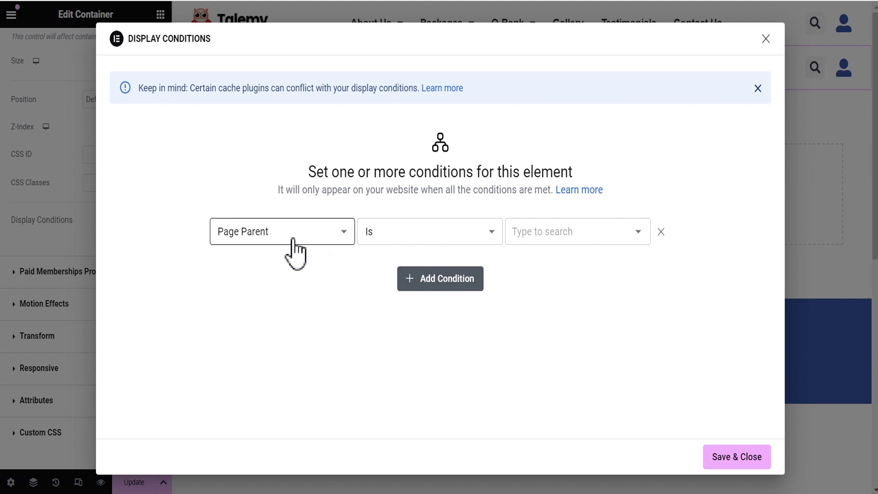
click(268, 233)
scroll(247, 316, down, 5)
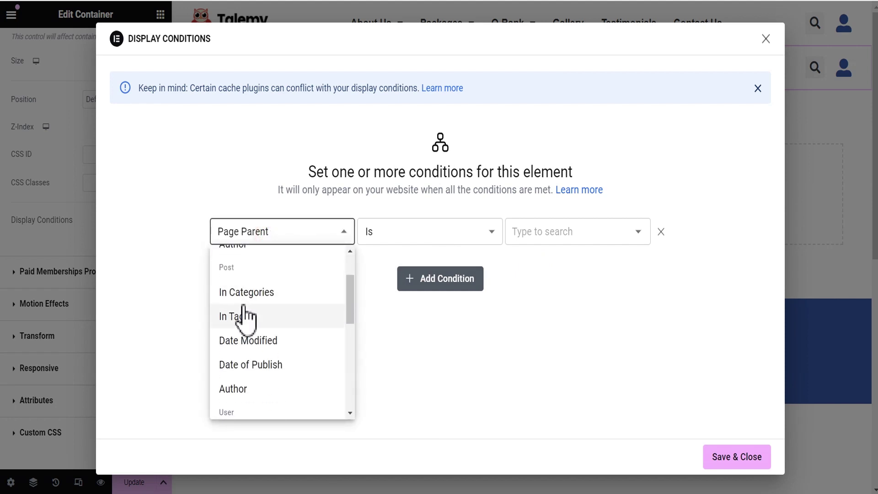
scroll(259, 333, up, 3)
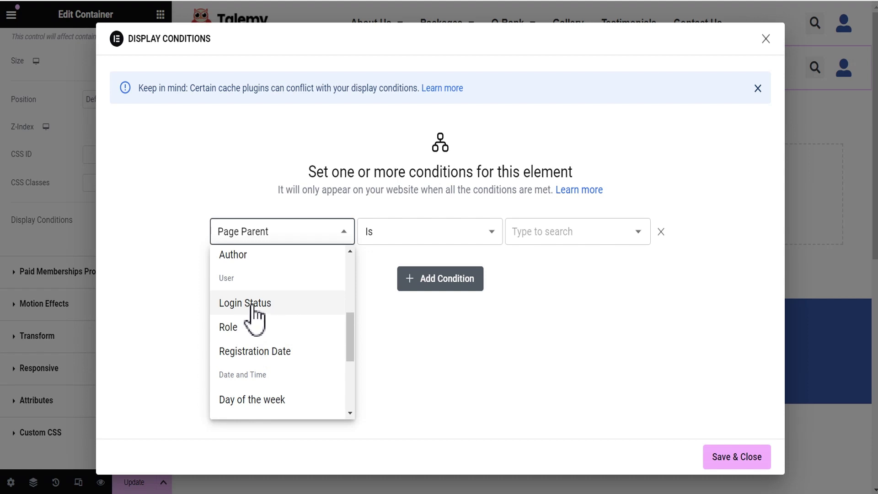
click(253, 303)
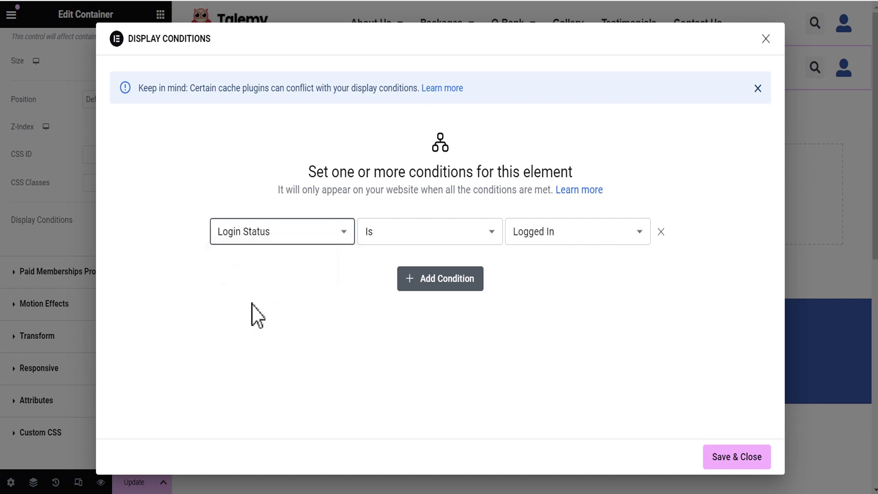
click(419, 237)
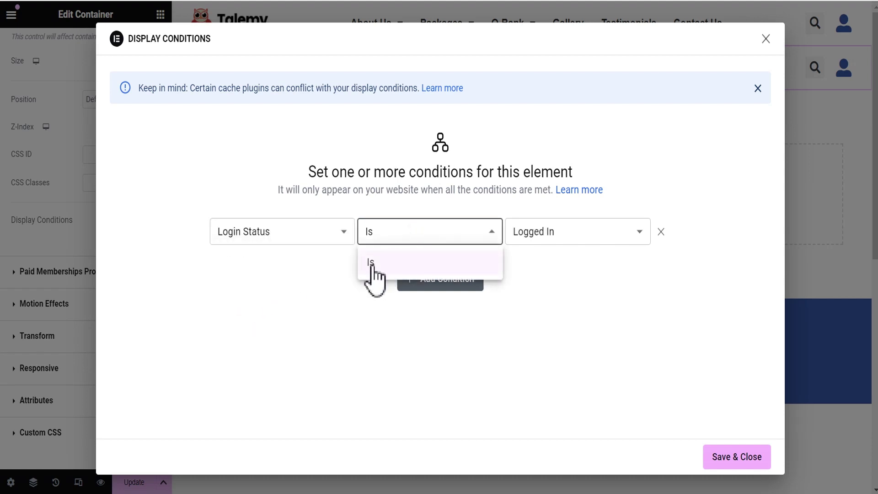
click(231, 298)
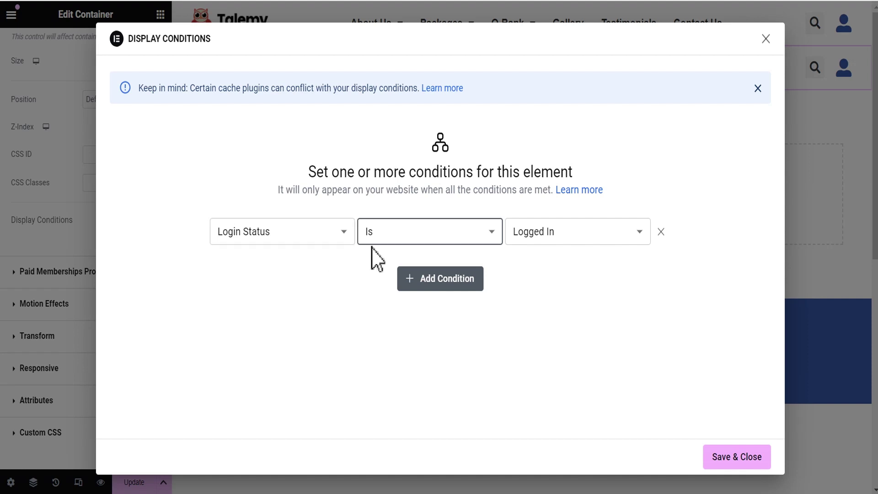
click(575, 247)
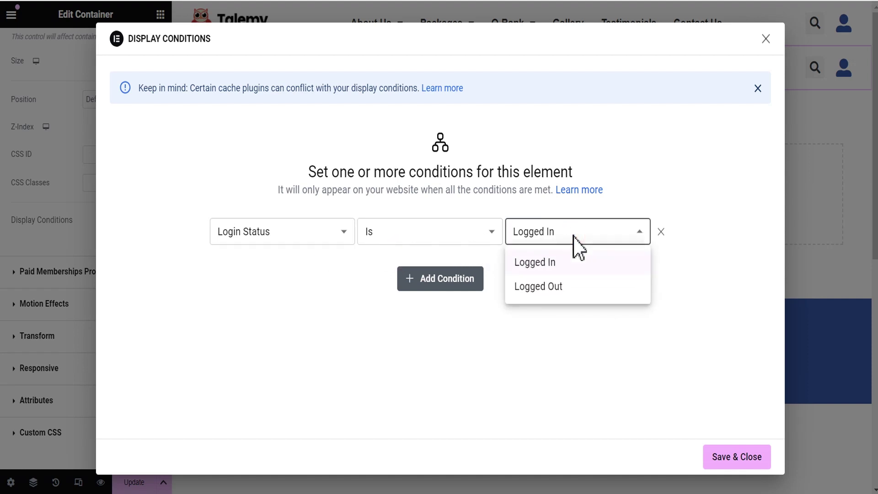
click(577, 265)
click(732, 459)
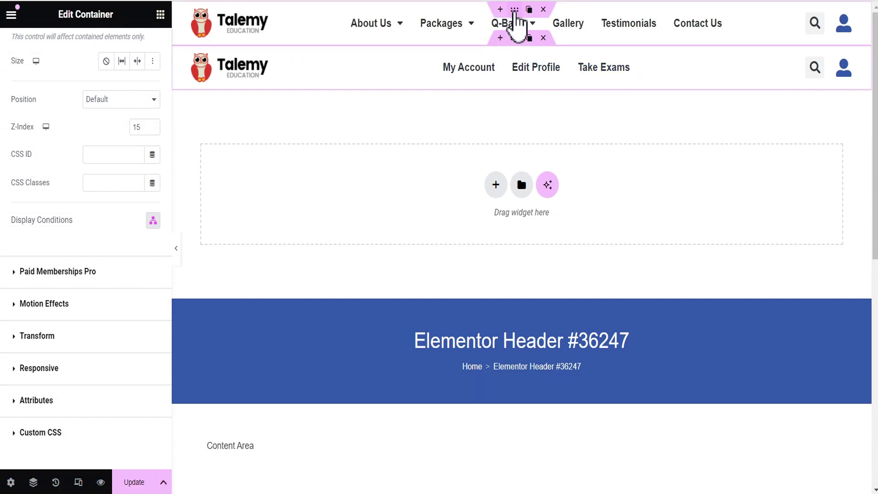
click(515, 10)
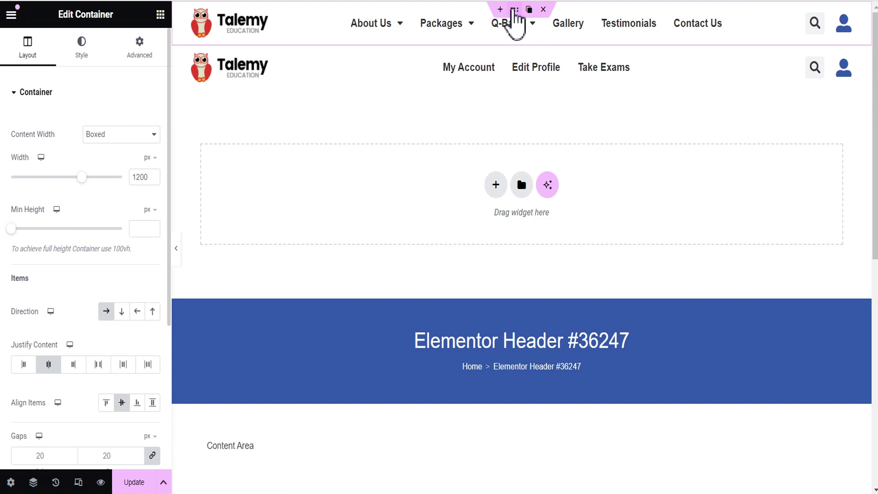
Open Display Conditions in the main-menu header container's Advanced settings.
click(131, 56)
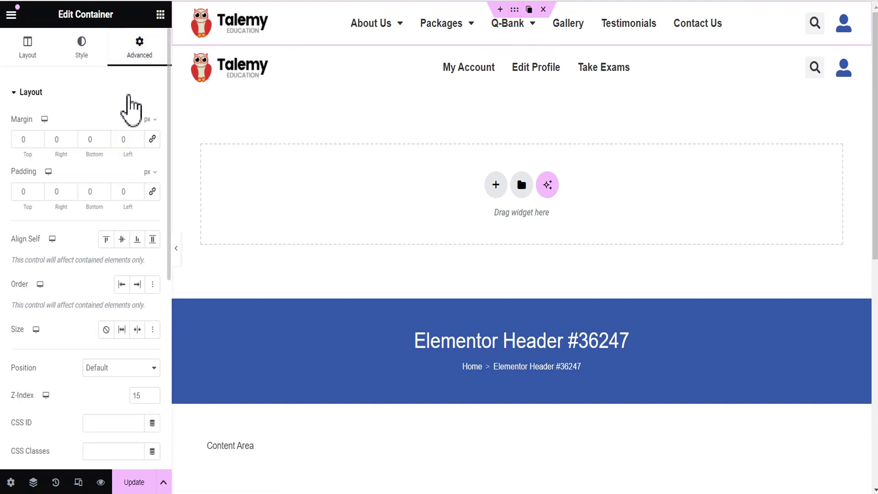
scroll(76, 380, down, 2)
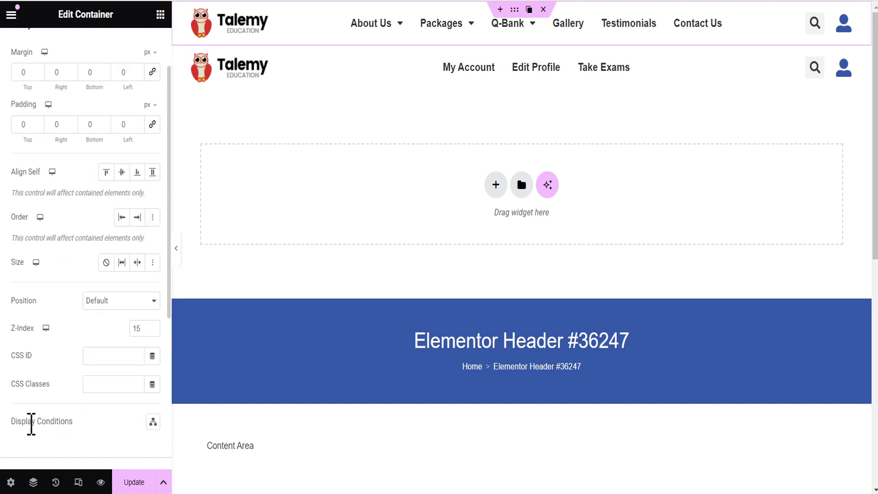
drag(73, 421, 8, 419)
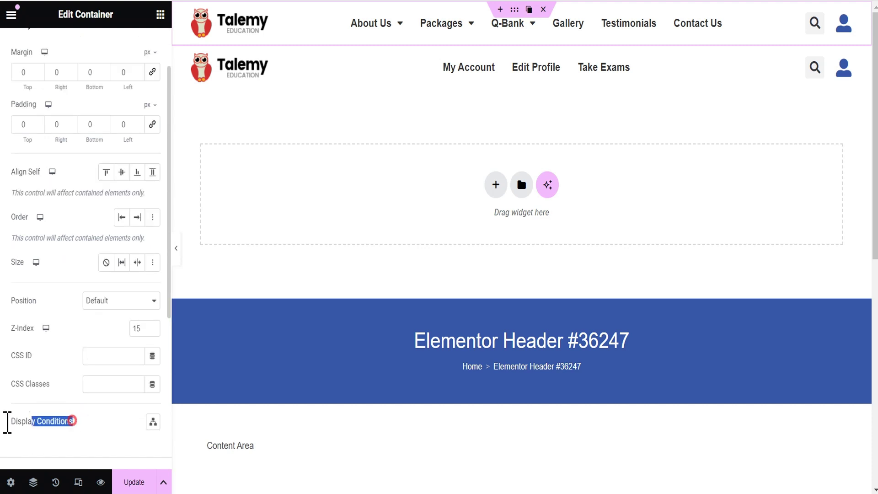
click(152, 422)
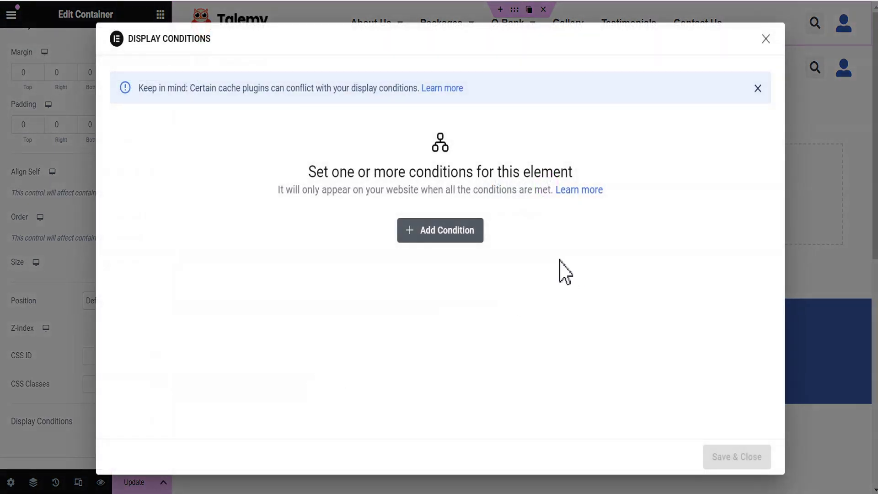
Add a Login Status Is Logged Out condition and update the header template.
click(428, 231)
click(261, 233)
scroll(270, 325, down, 5)
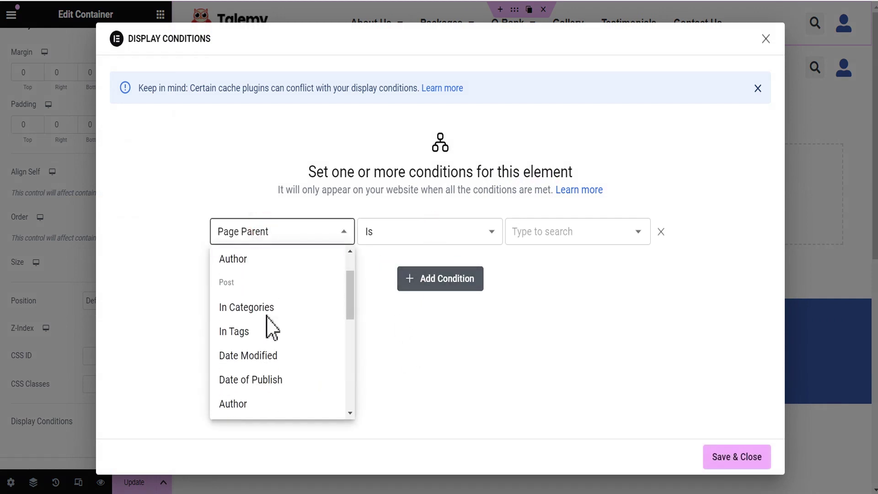
click(267, 304)
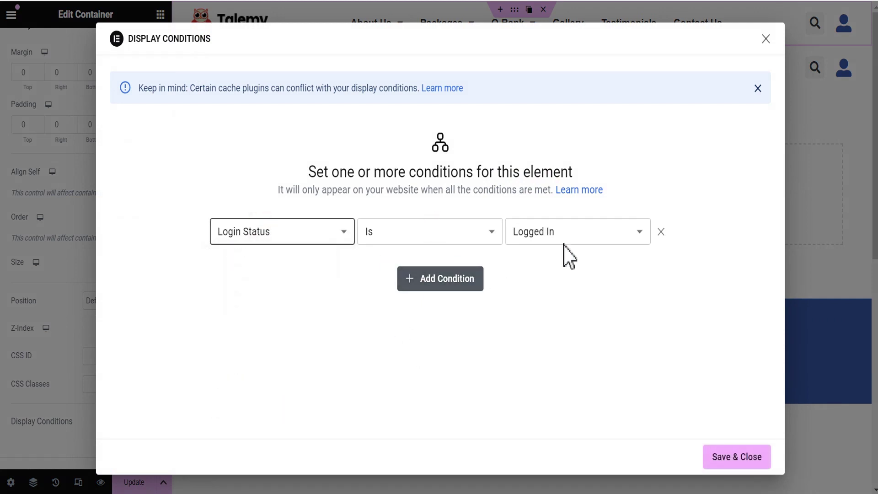
click(573, 235)
click(563, 286)
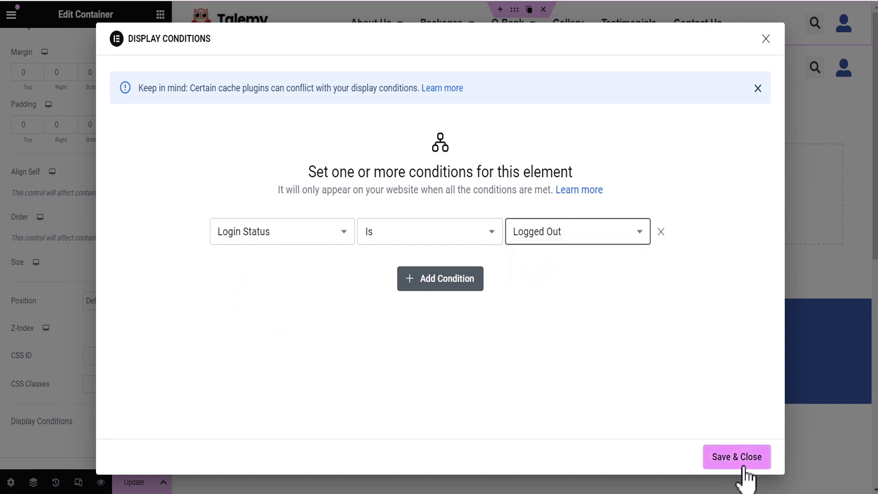
click(708, 458)
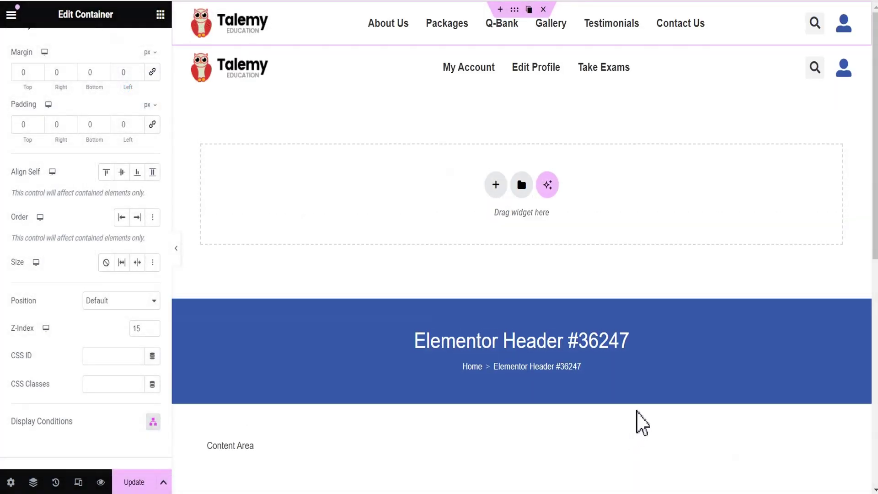
click(133, 482)
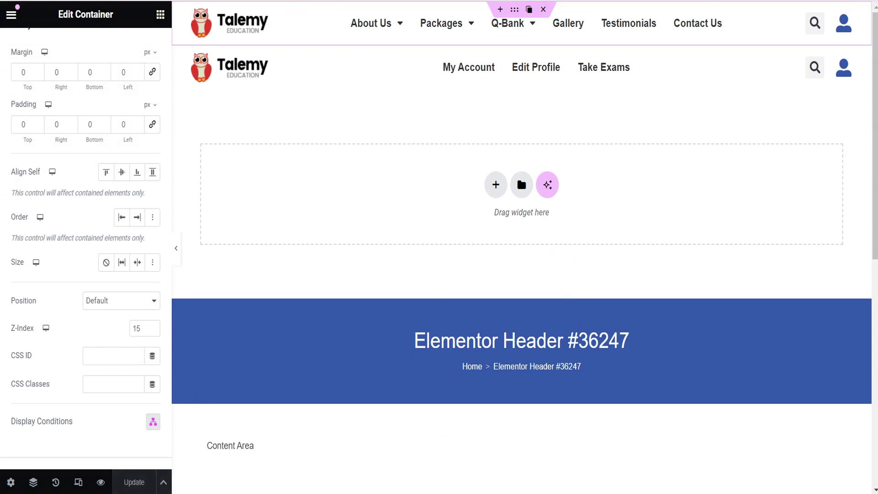
Reload the front-end tab so the header shows My Account, Edit Profile and Take Exams.
click(344, 1)
right_click(344, 1)
click(386, 58)
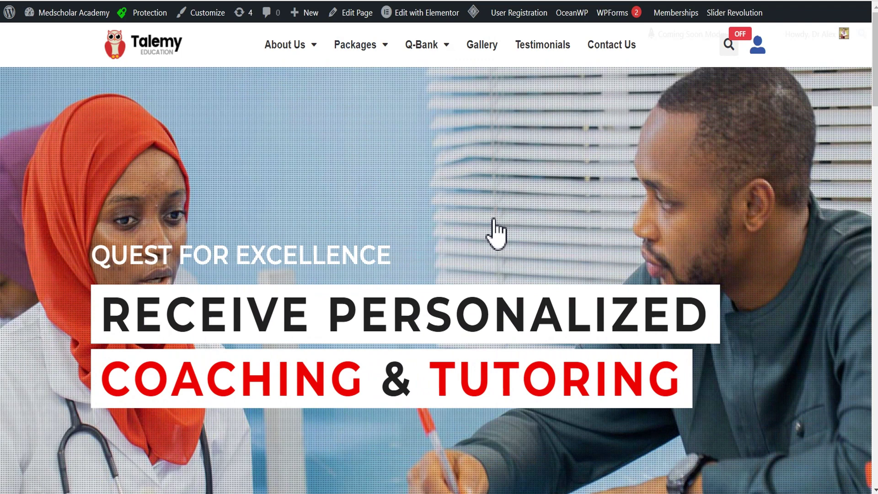
click(494, 220)
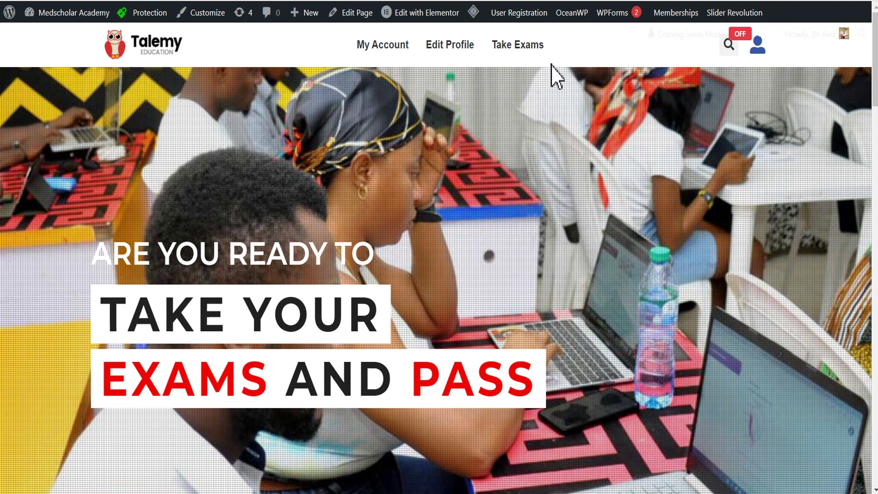
Switch to the logged-out incognito Chrome window.
mouse_move(552, 493)
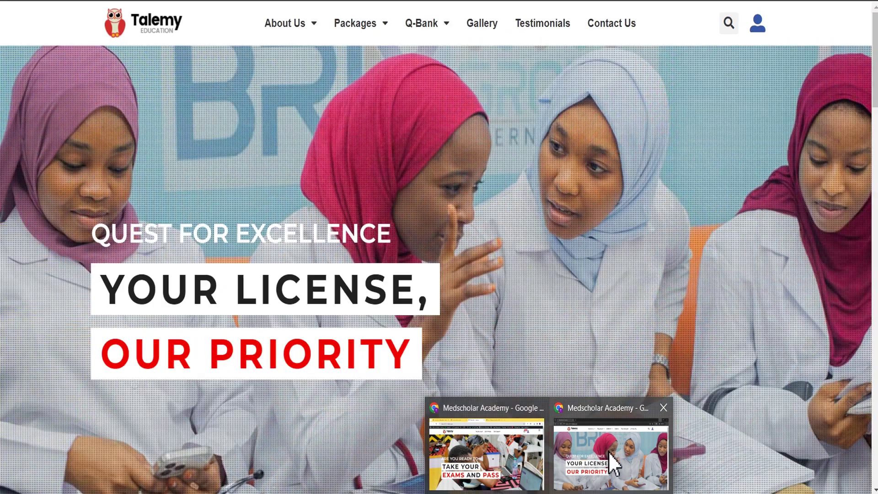
click(609, 464)
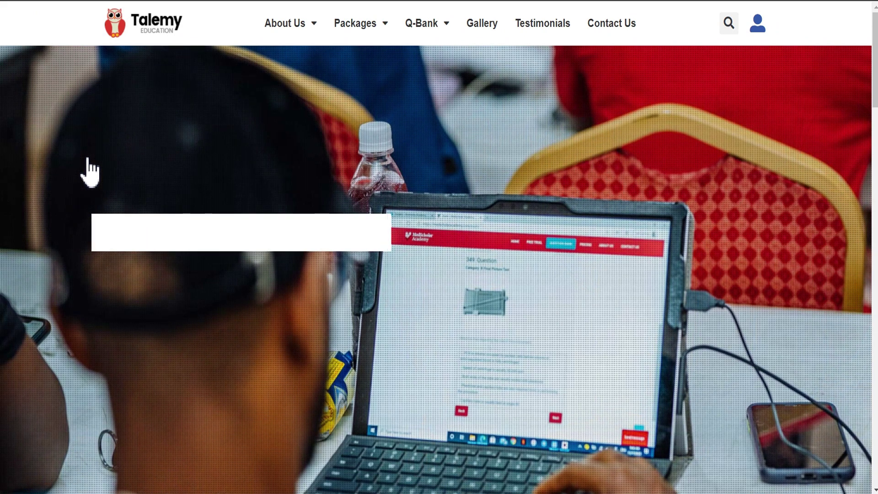
click(87, 156)
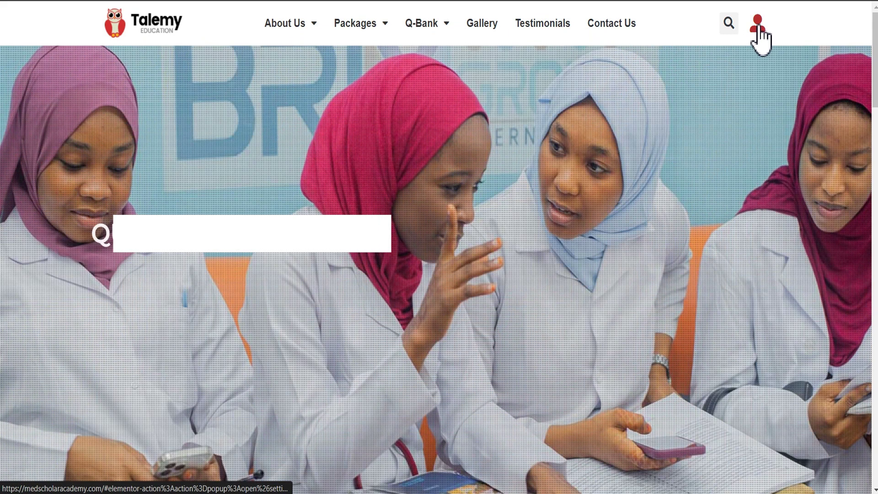
Log in through the site's login popup with the member's username and password.
click(758, 25)
click(575, 102)
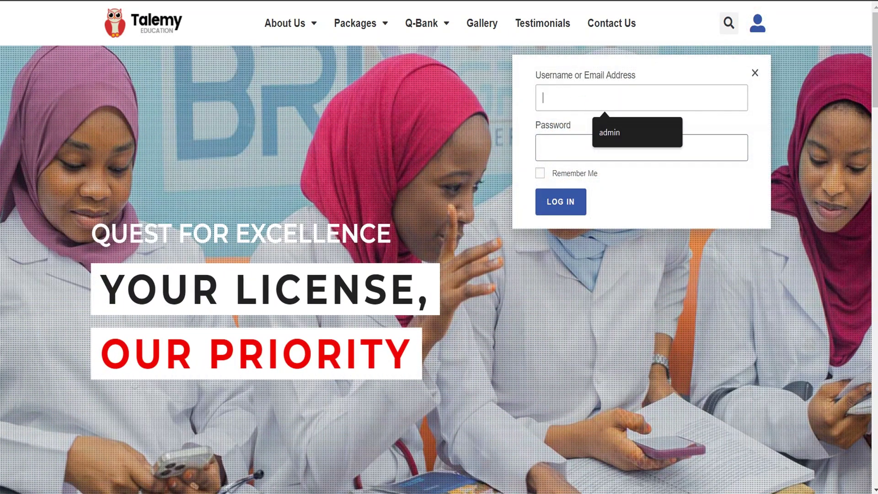
text(kside33)
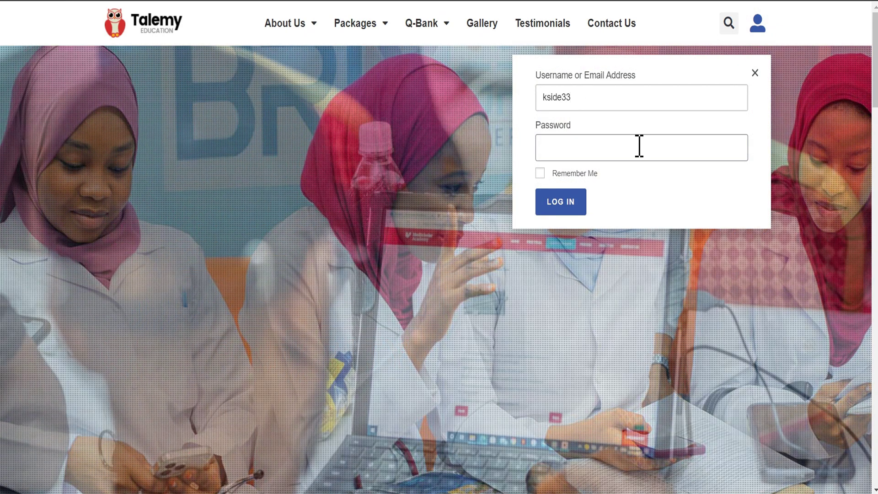
click(633, 150)
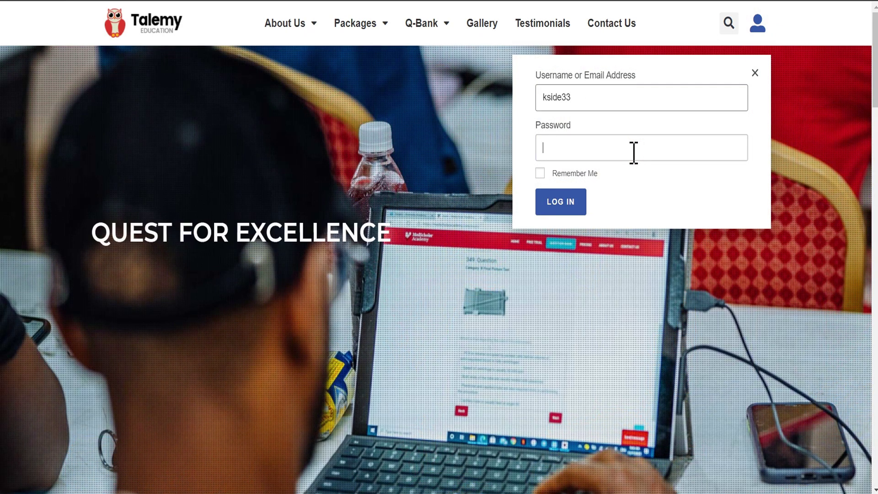
text(*******)
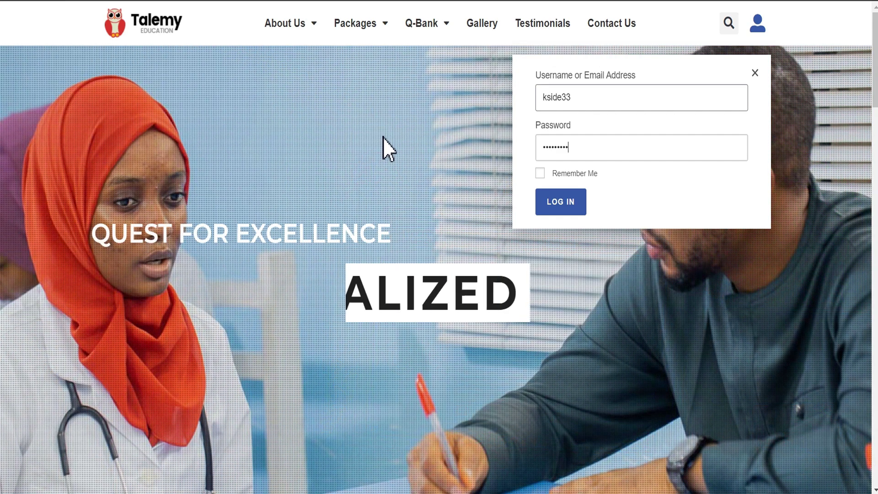
key(Return)
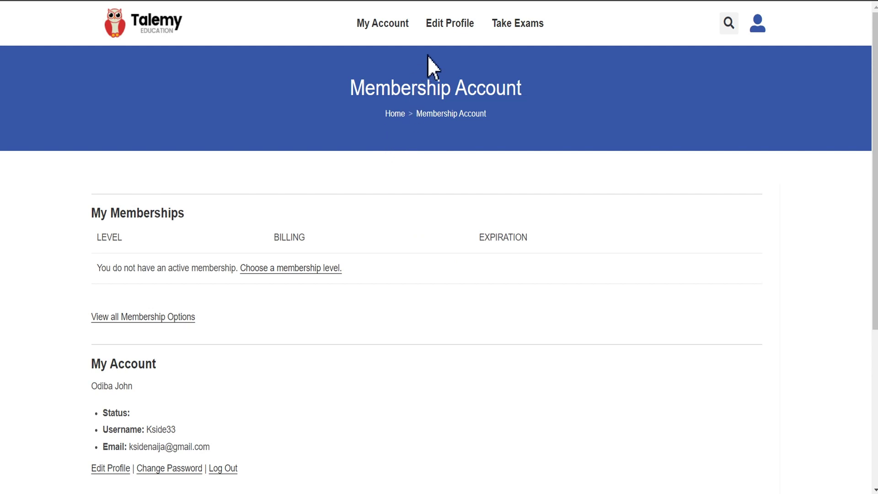
Scroll through the Membership Account page to check the logged-in header menu.
scroll(718, 31, down, 3)
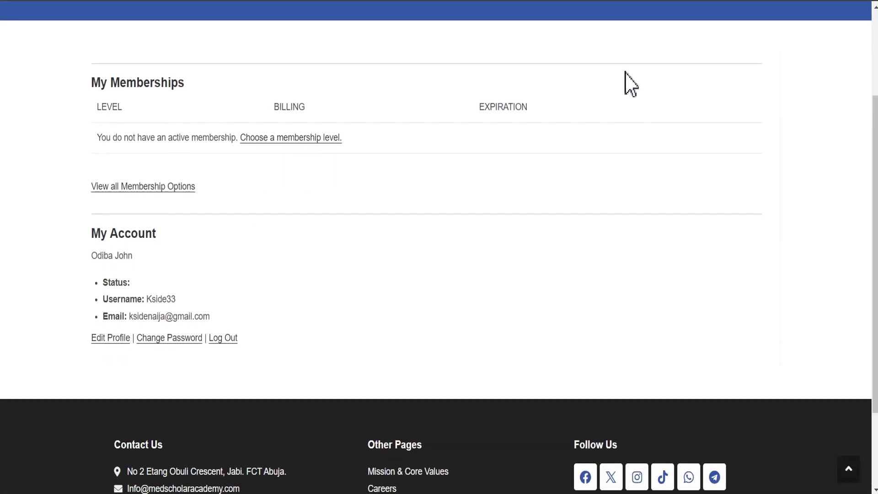
scroll(627, 82, up, 3)
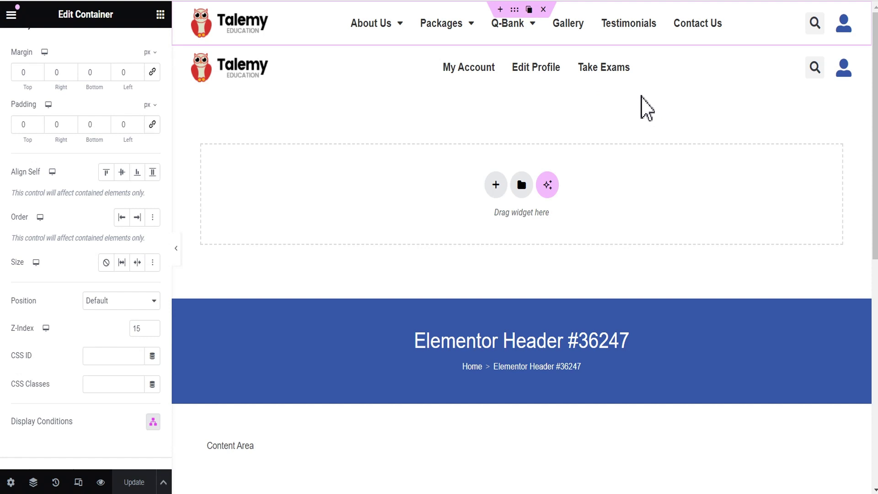
Clear the Logged In display condition from the user-menu header container and save.
mouse_move(510, 88)
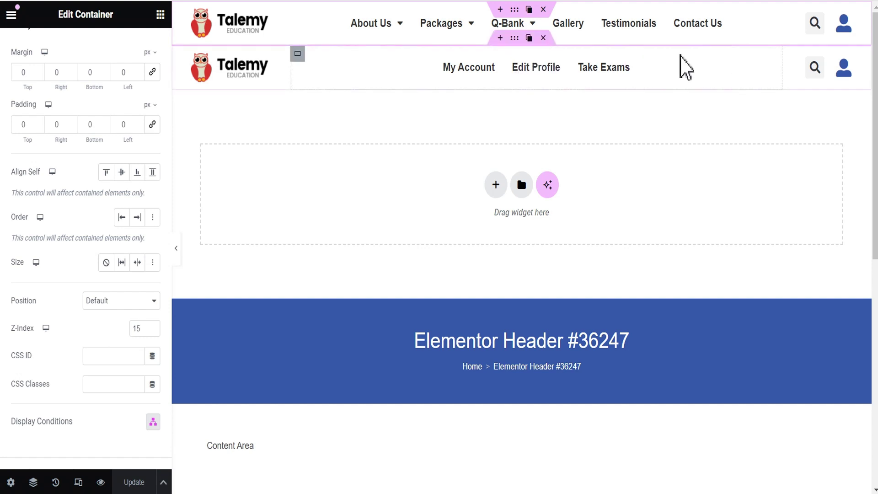
click(512, 40)
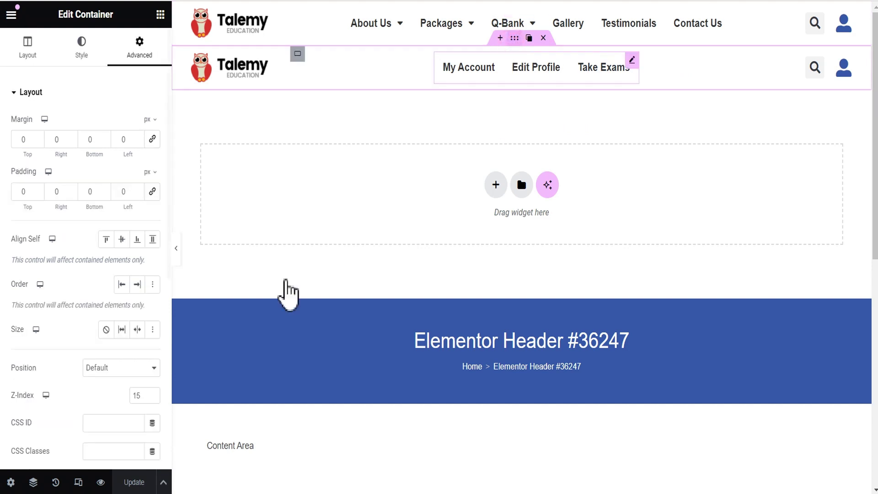
scroll(156, 343, down, 3)
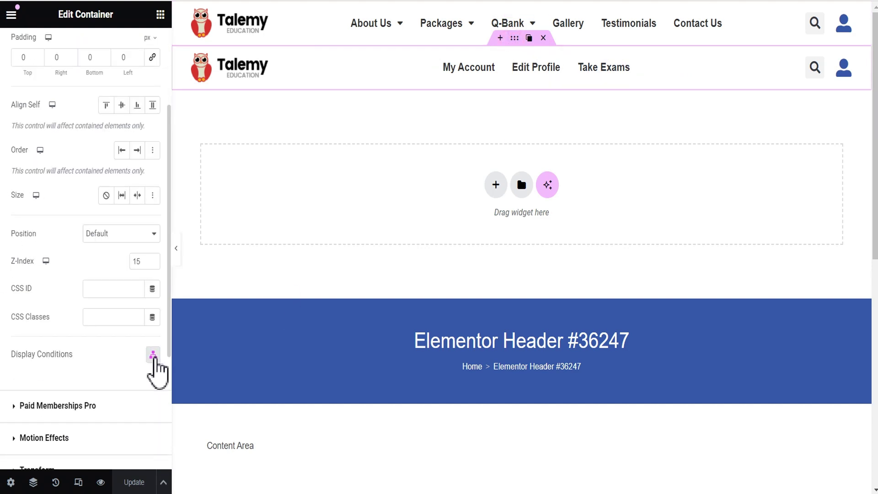
click(153, 356)
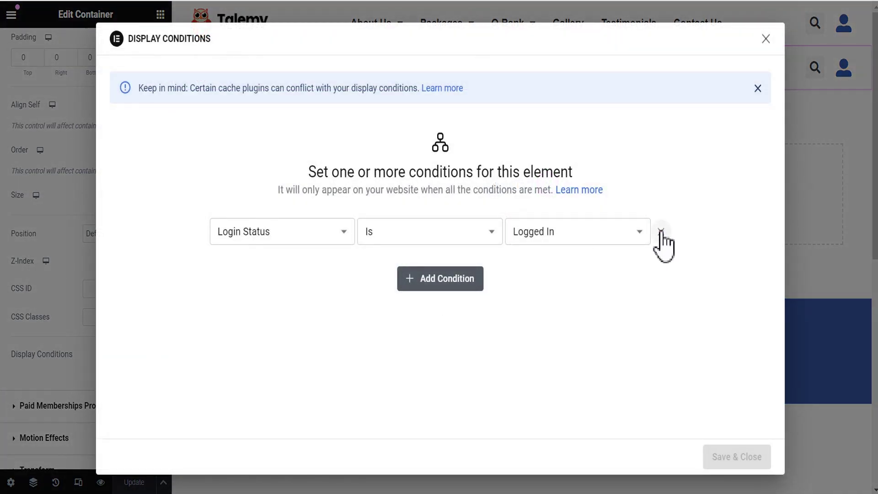
click(661, 231)
click(734, 460)
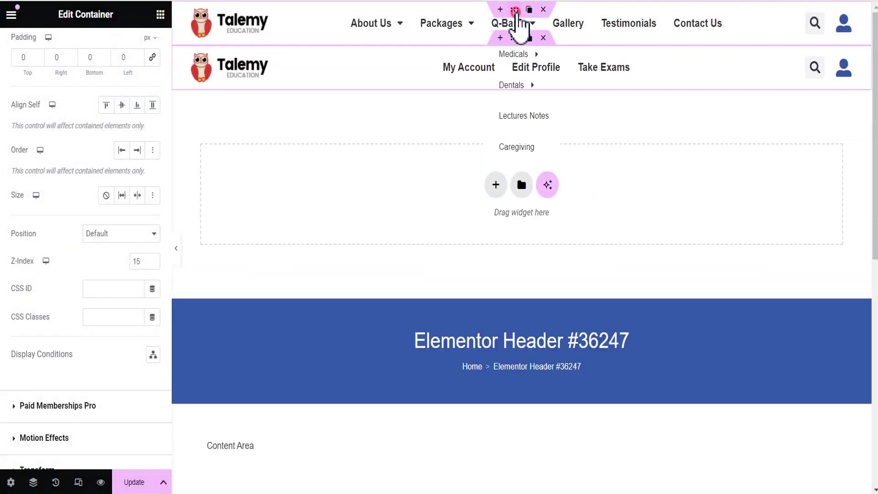
Remove the main-menu container's Logged Out condition and delete the account-links container.
click(511, 14)
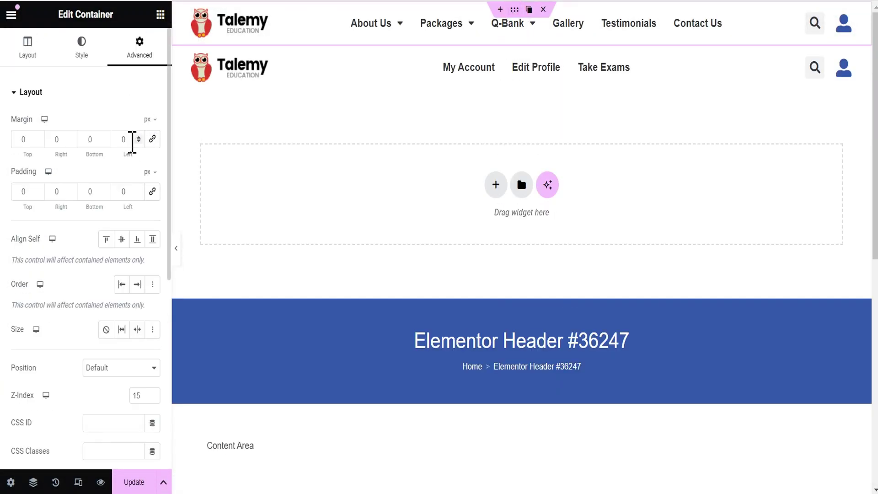
scroll(110, 299, down, 4)
click(151, 287)
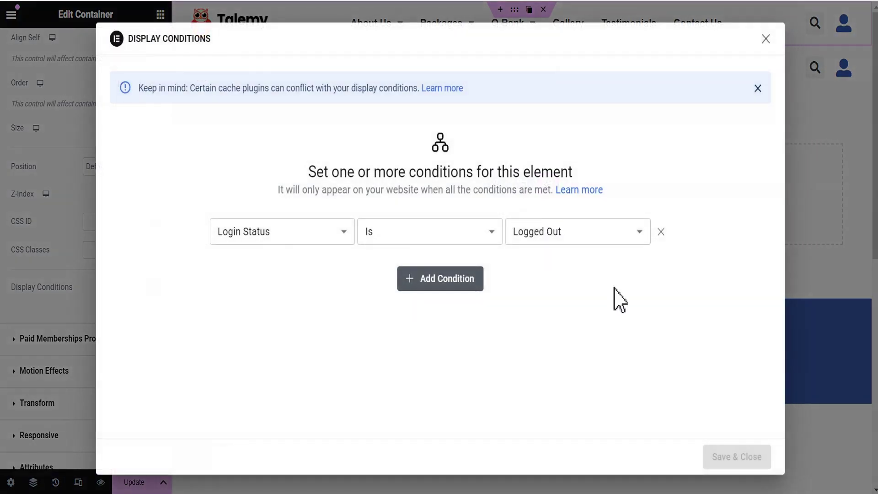
click(661, 232)
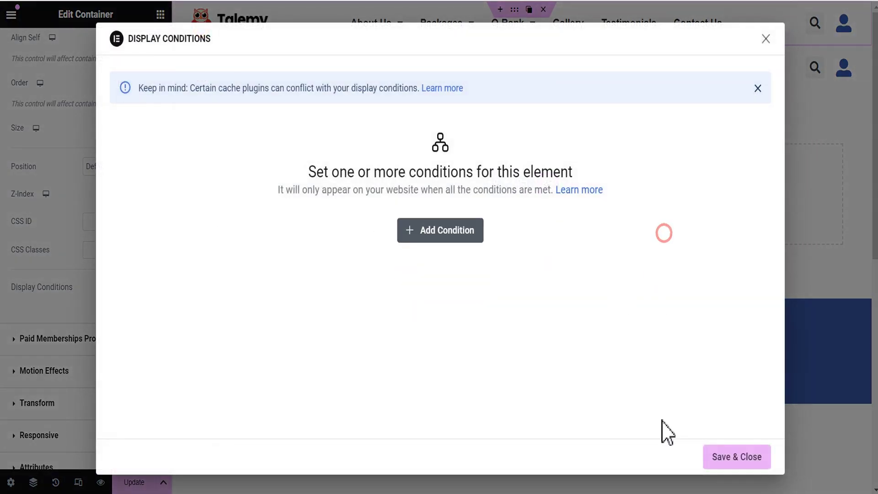
click(739, 458)
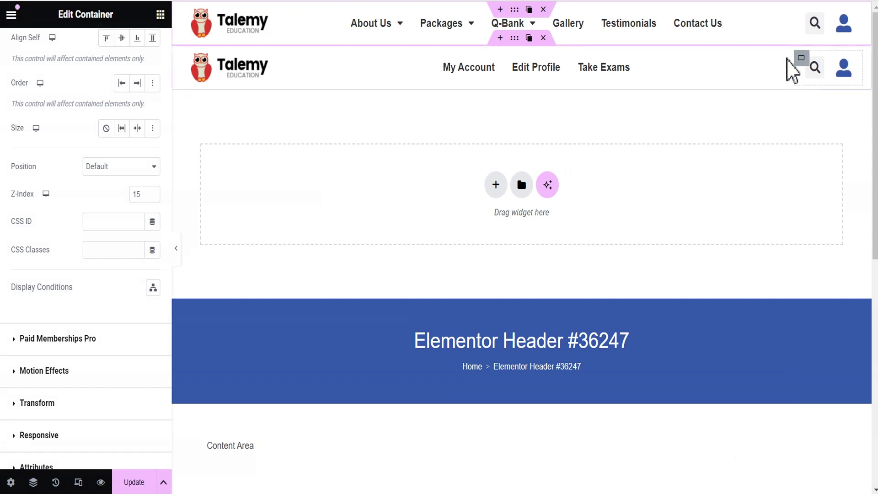
click(544, 38)
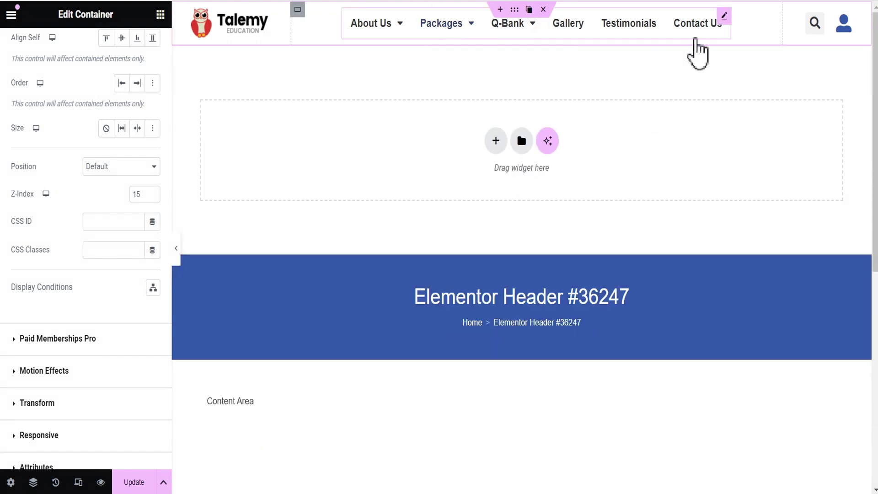
Update the header and reload a live-site page to check the single main-menu row.
click(134, 482)
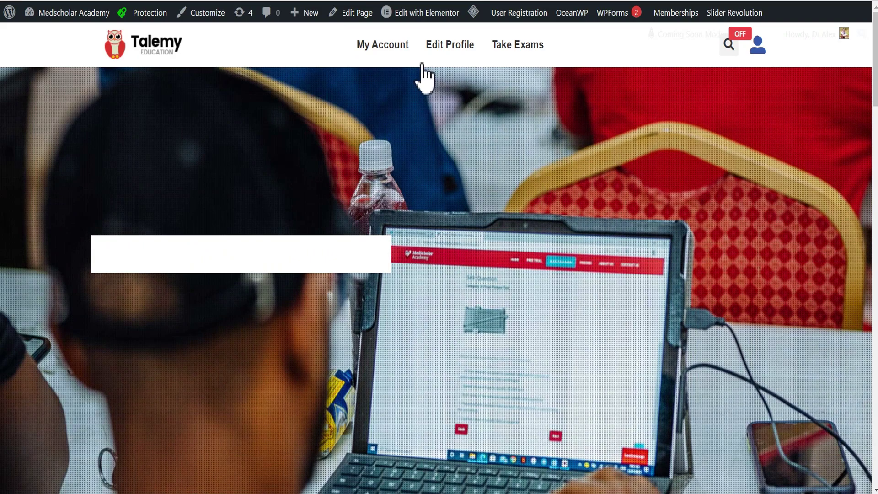
click(456, 71)
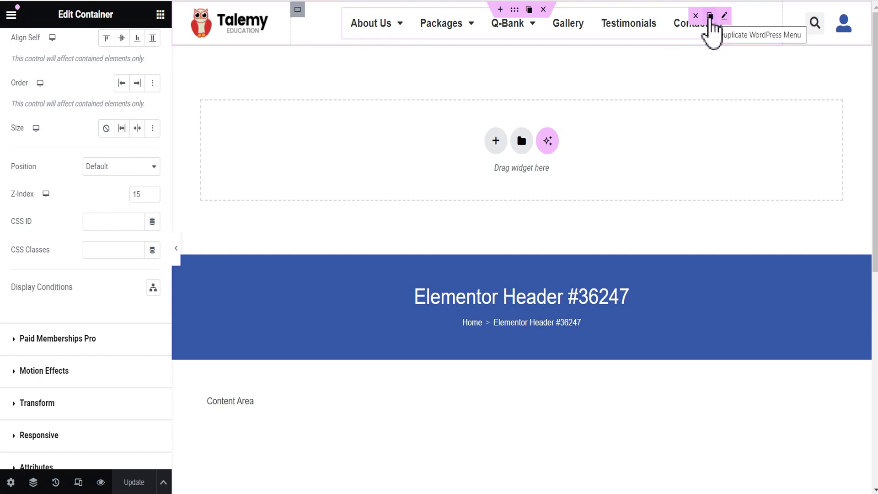
Duplicate the WordPress Menu widget and set the copy's menu to user2.
click(710, 17)
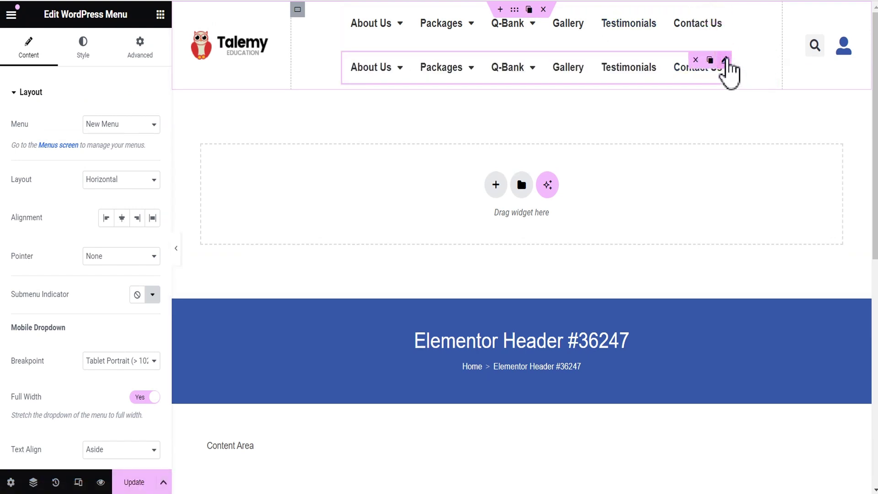
click(112, 126)
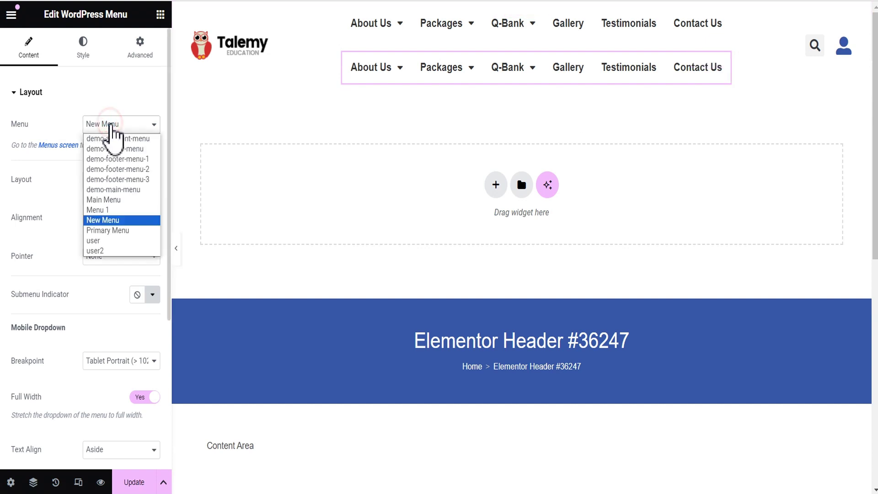
click(112, 251)
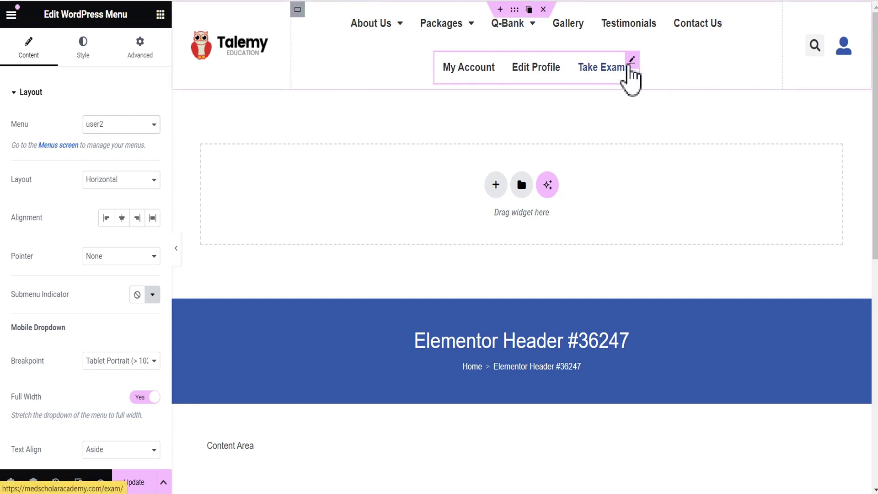
Give the user2 menu widget a Login Status Is Logged In display condition.
click(133, 55)
scroll(123, 137, down, 5)
scroll(123, 160, down, 3)
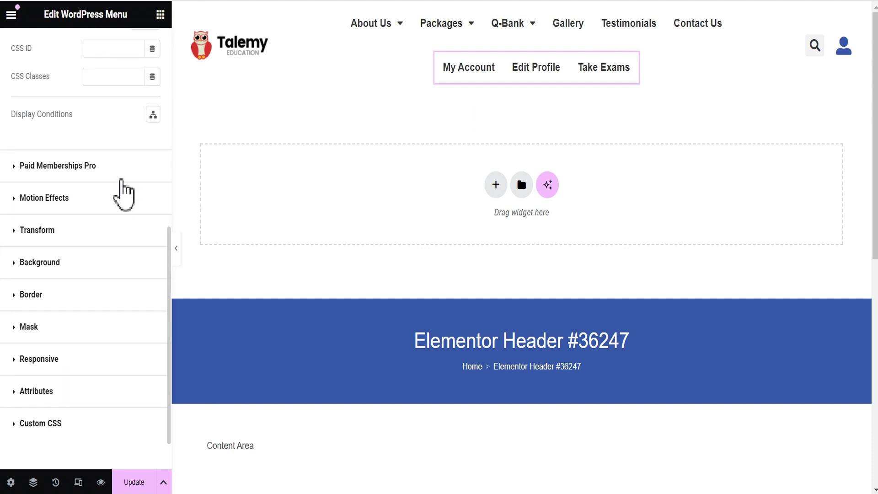
click(153, 114)
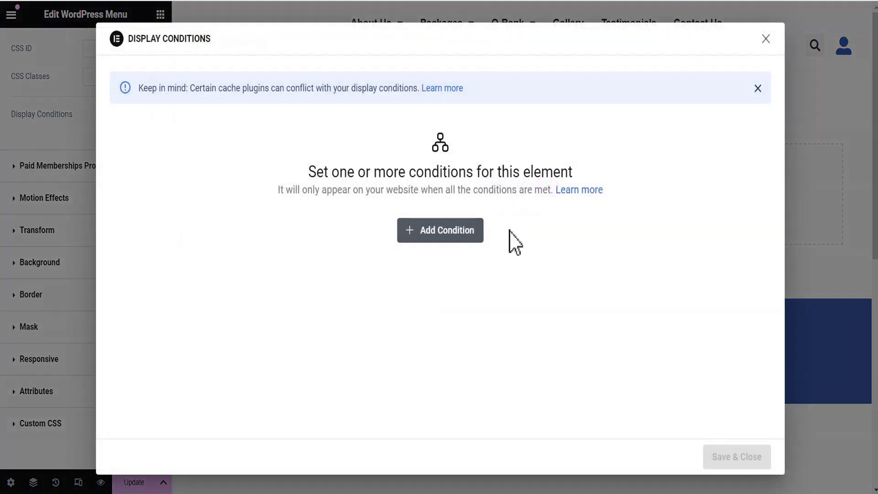
click(448, 234)
click(255, 220)
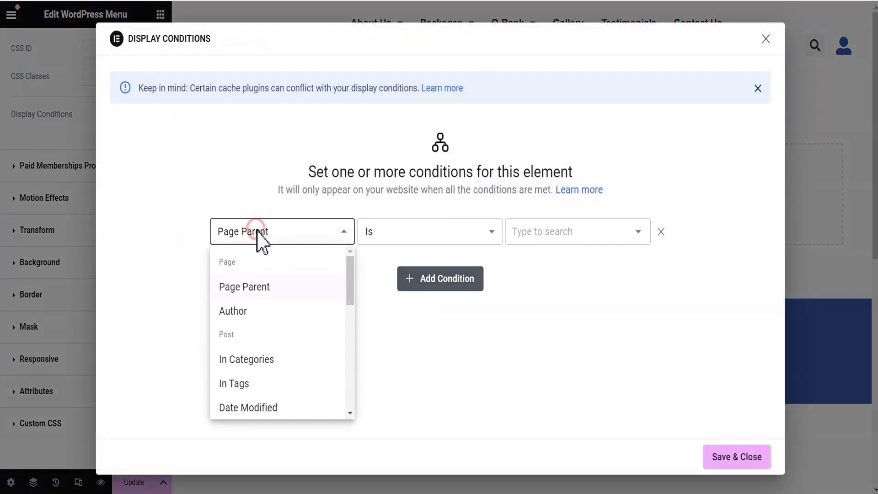
scroll(261, 331, down, 5)
click(260, 304)
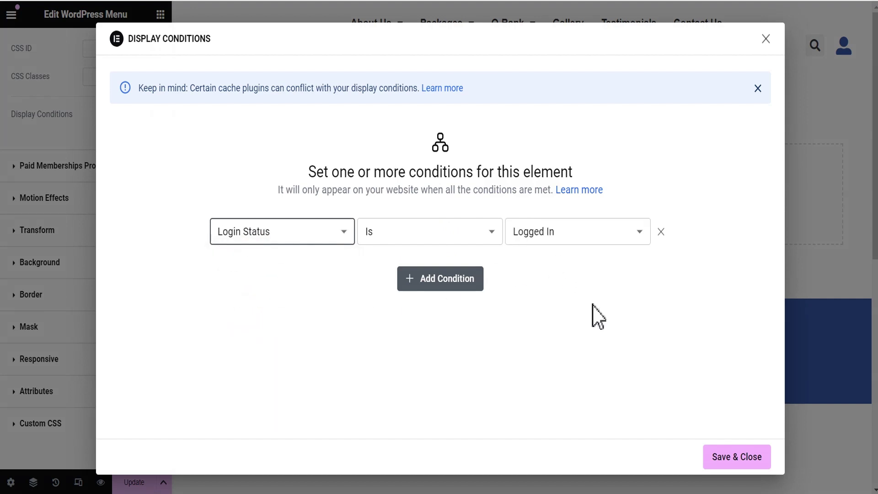
click(730, 452)
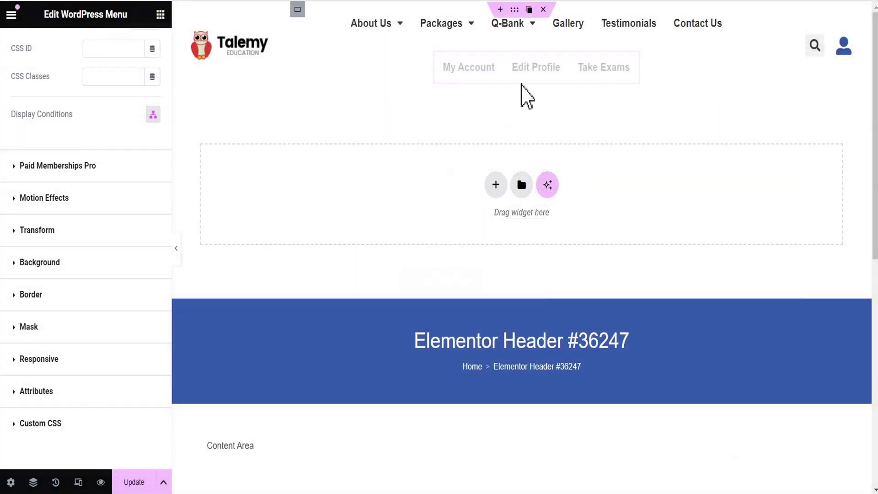
Add a Login Status Is Logged Out display condition to the main menu widget, then update the header.
click(723, 14)
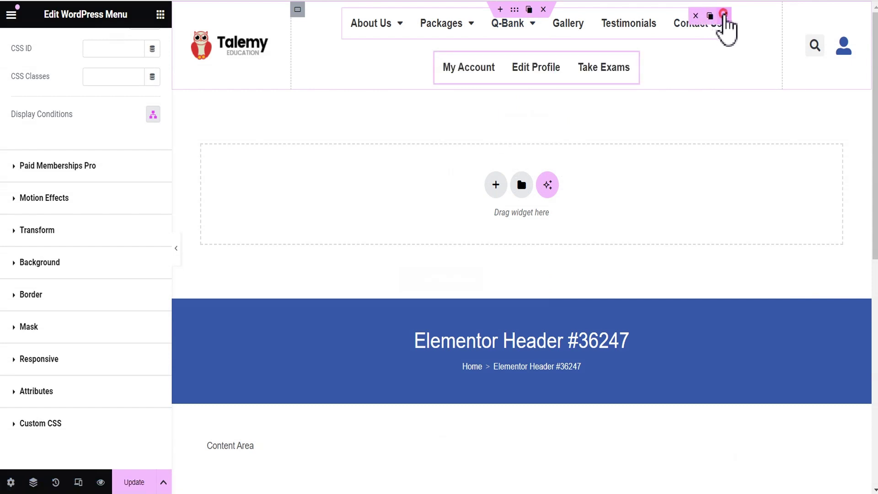
click(138, 49)
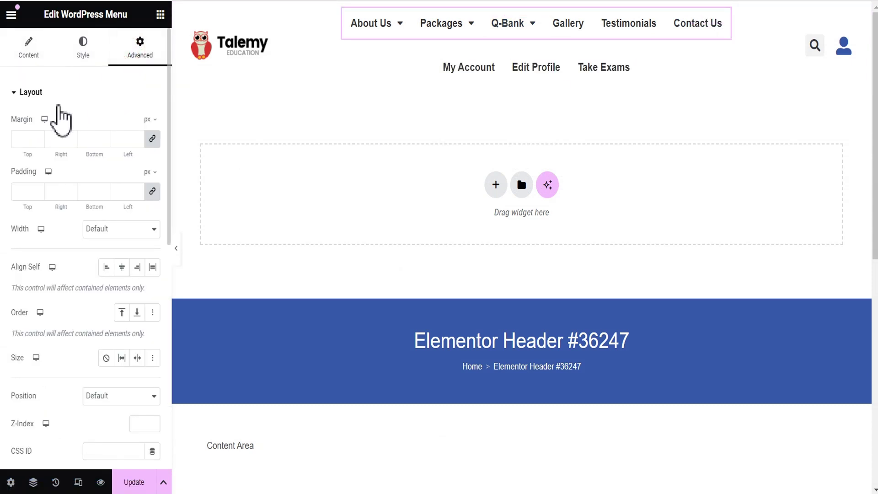
scroll(110, 311, down, 3)
click(153, 383)
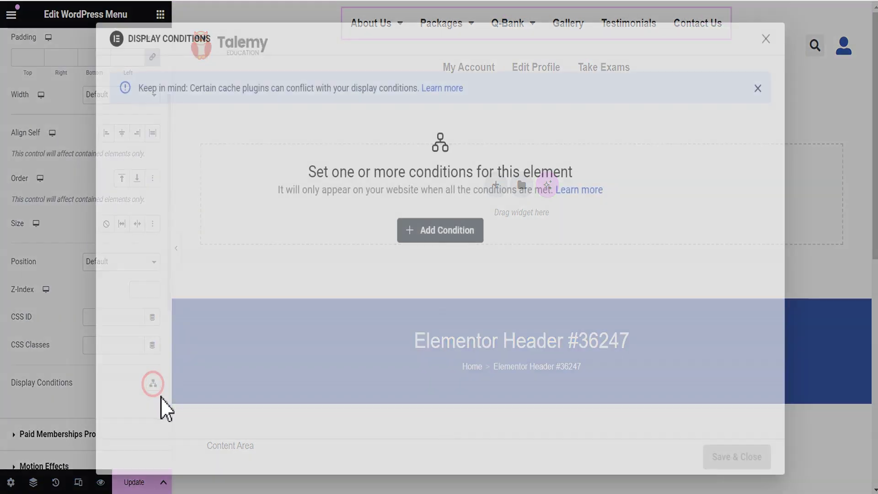
click(446, 231)
click(284, 227)
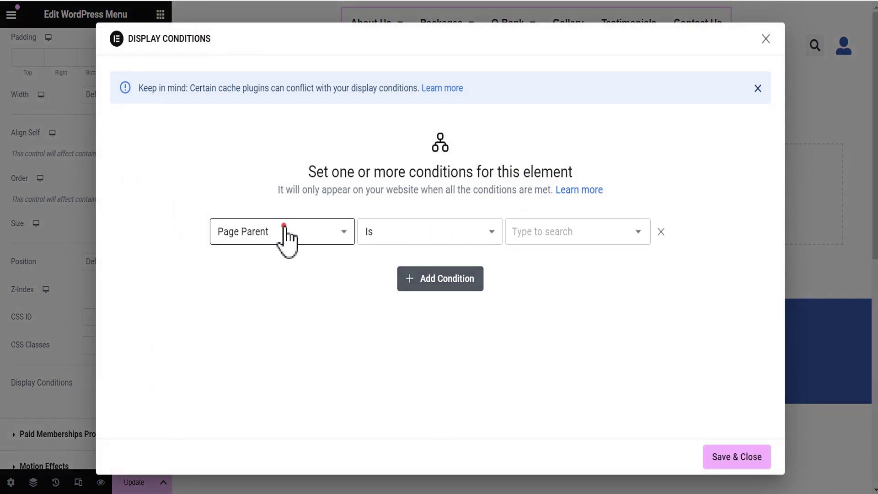
scroll(270, 354, down, 3)
click(263, 369)
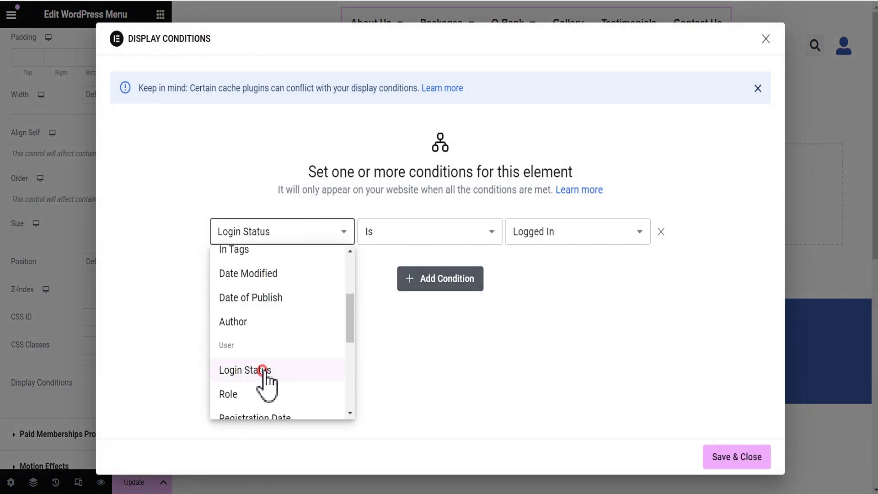
click(553, 231)
click(567, 288)
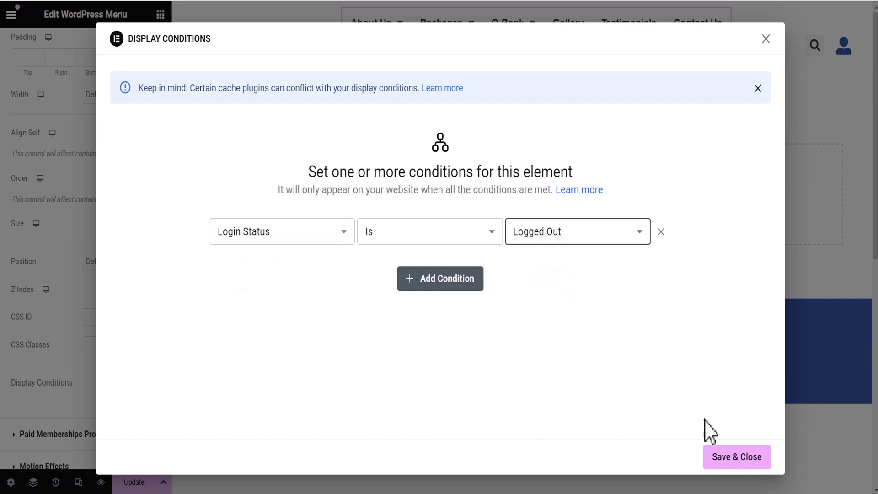
click(735, 458)
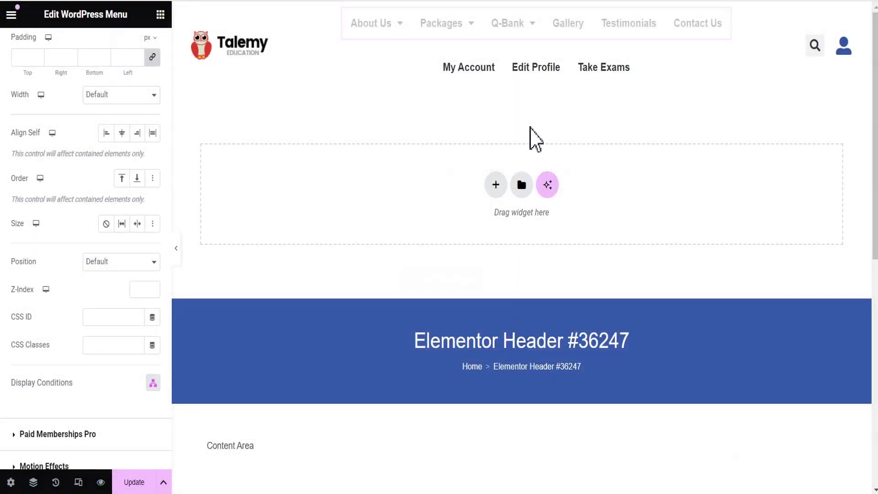
click(133, 484)
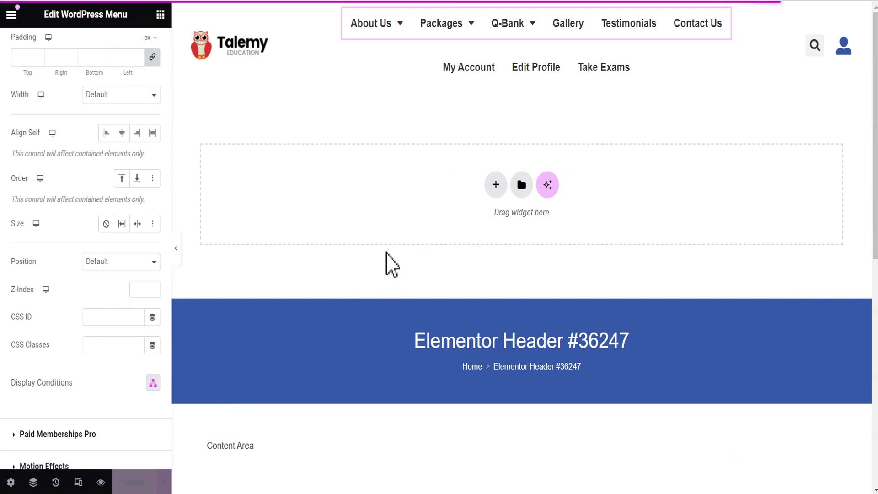
Reload the live site, then bring up the logged-out window's User Account page.
mouse_move(458, 27)
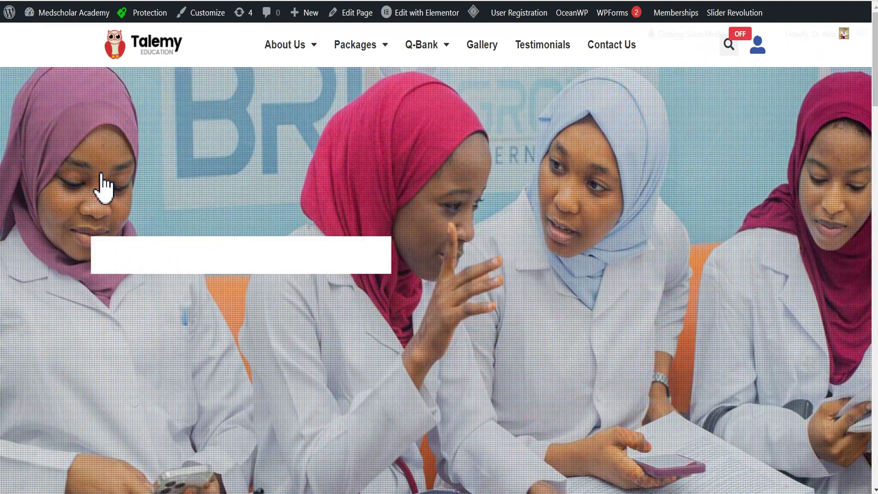
click(104, 187)
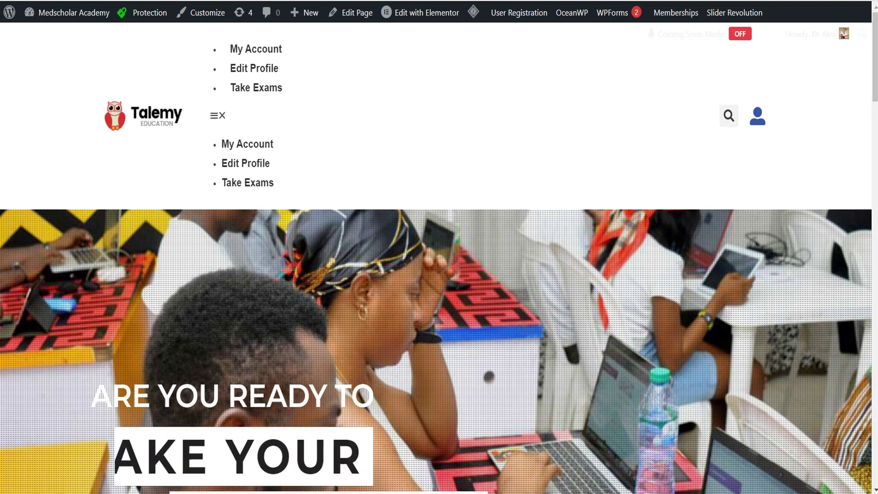
mouse_move(550, 487)
click(611, 460)
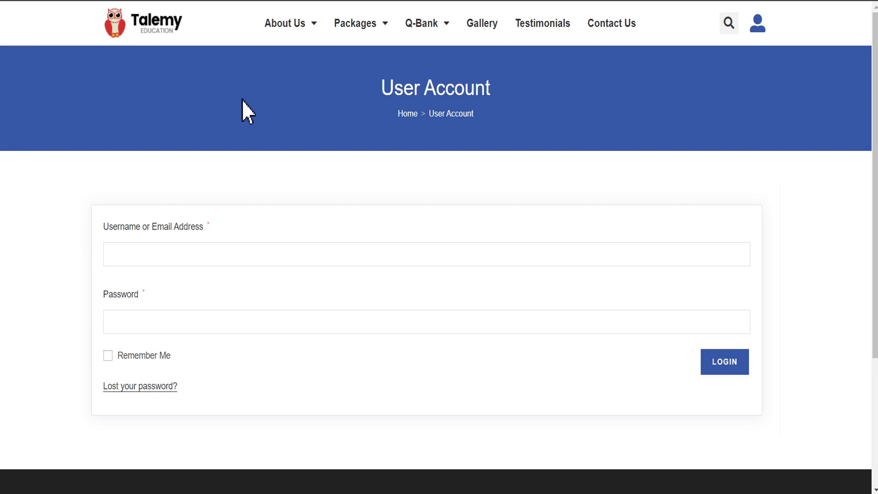
Reload the User Account page and log in with the account's username and password.
key(F5)
click(757, 26)
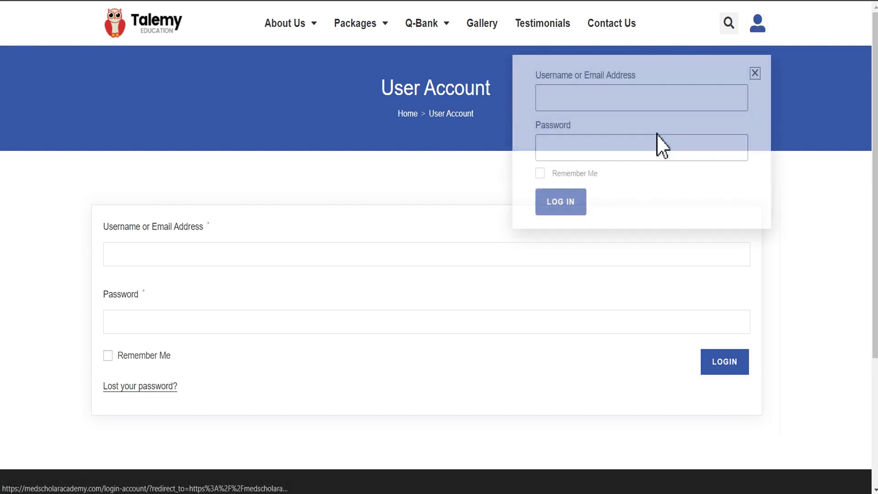
click(588, 101)
text(kside33)
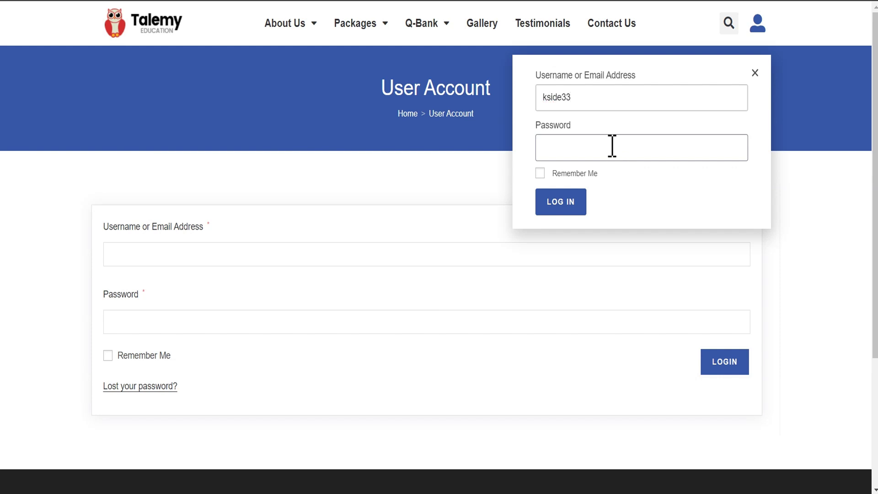
click(613, 144)
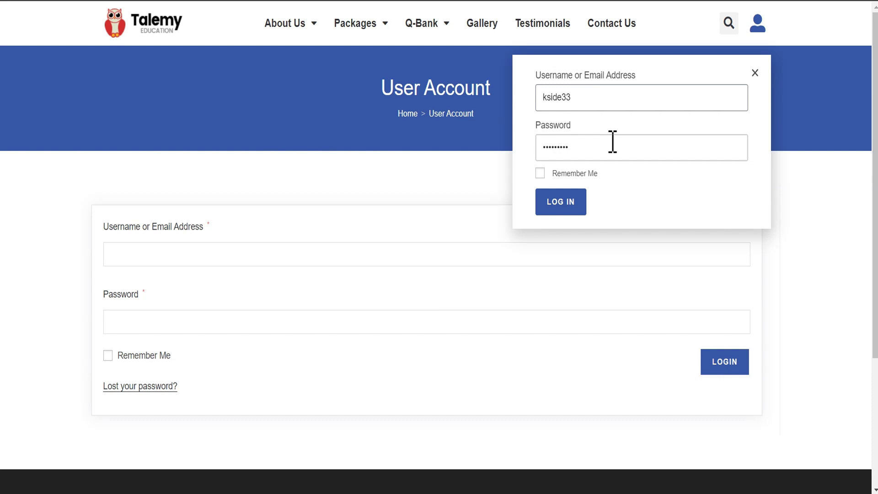
click(565, 205)
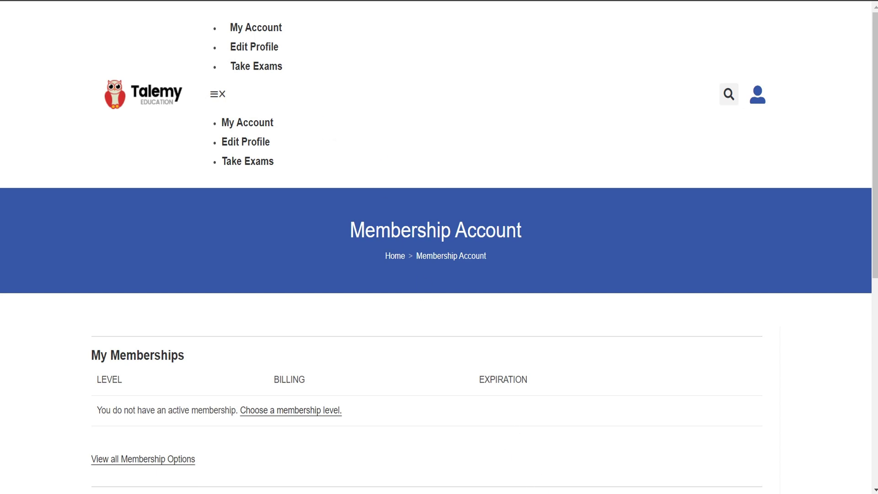
Switch back to the admin's logged-in Chrome window.
click(488, 448)
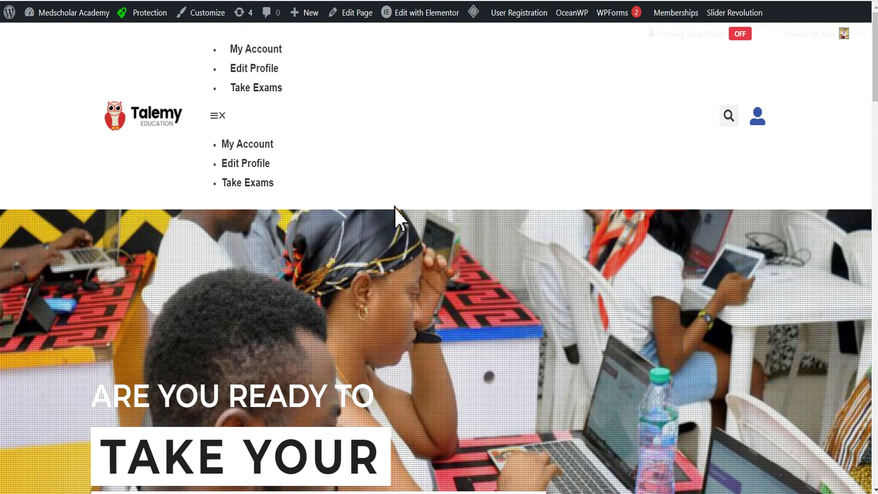